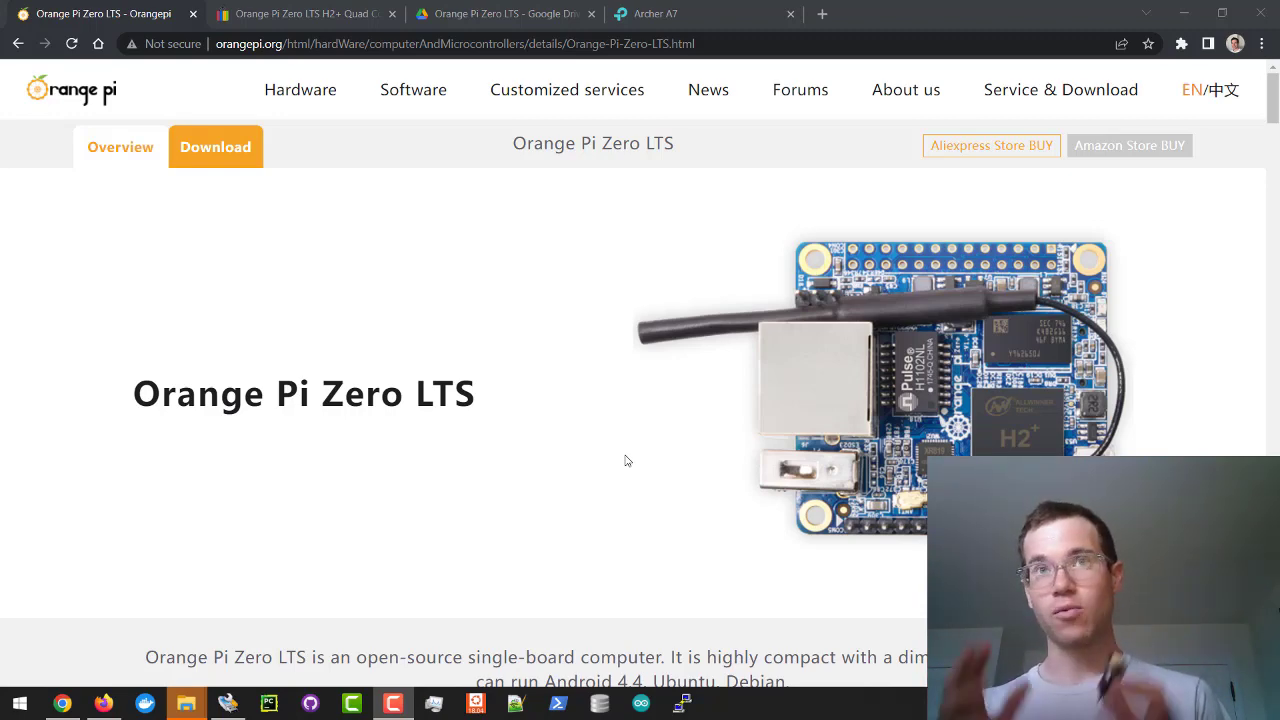
- Return to the Orange Pi Zero LTS product page and open its downloads section
{"action": "left_click", "coordinate": [318, 14]}
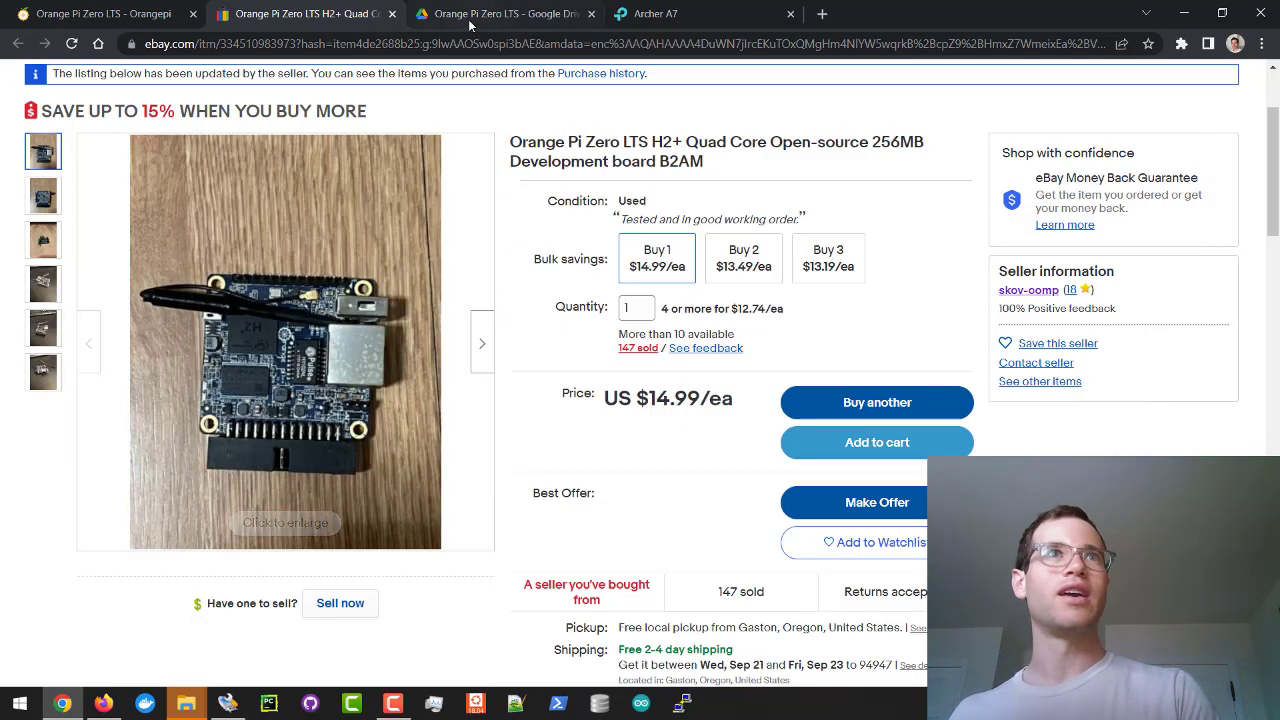
{"action": "left_click", "coordinate": [472, 14]}
{"action": "left_click", "coordinate": [140, 14]}
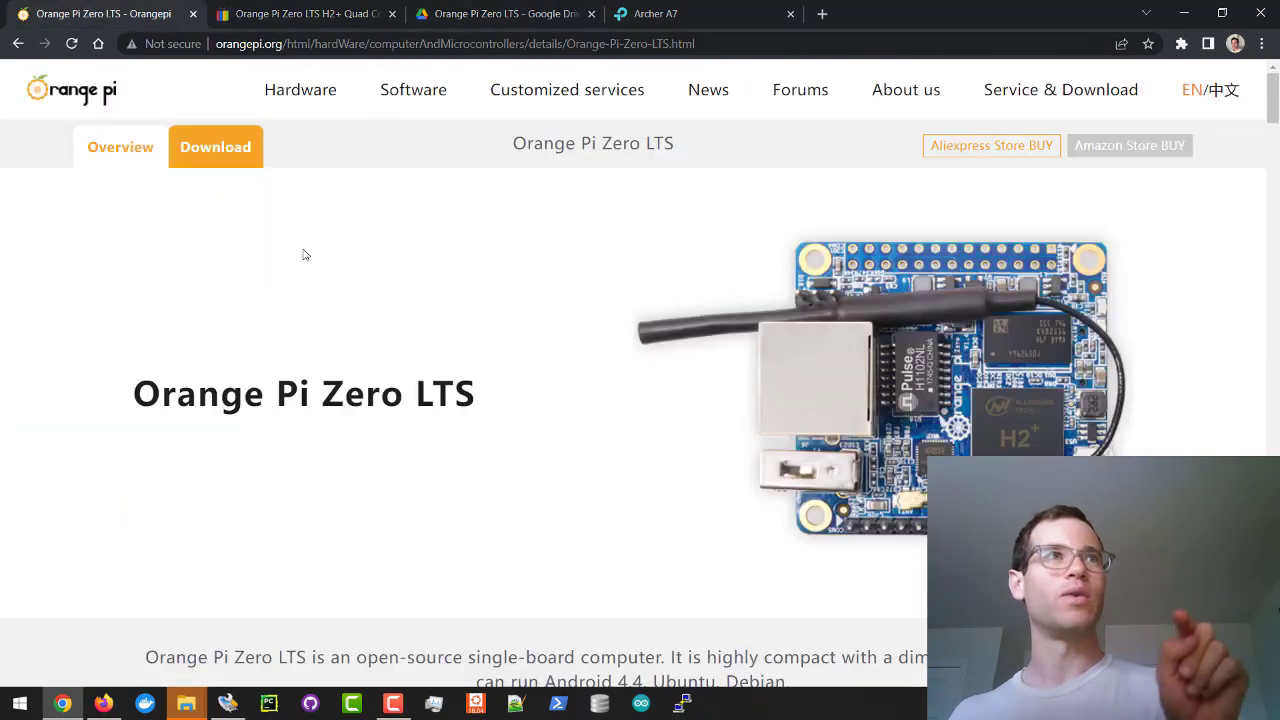
{"action": "left_click", "coordinate": [226, 157]}
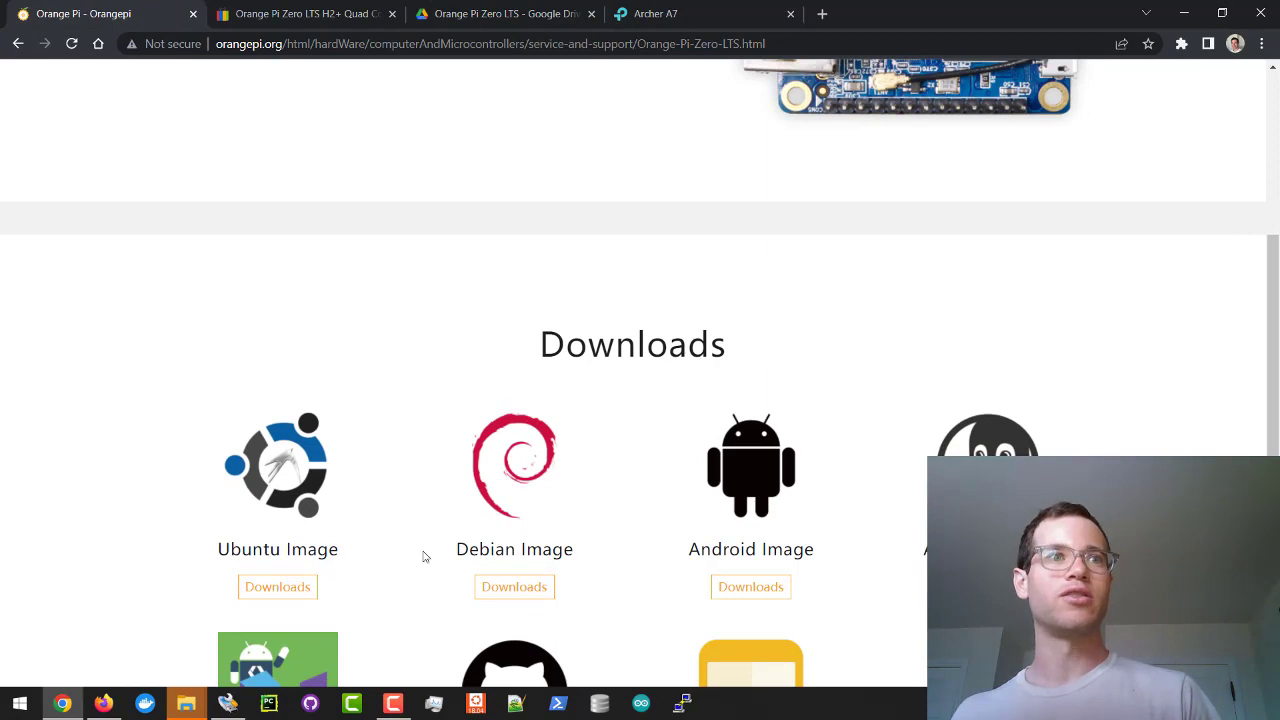
{"action": "scroll", "coordinate": [340, 540], "scroll_direction": "down", "scroll_amount": 2}
- Follow the Ubuntu image link to Google Drive, open Orange Pi Zero LTS, and select the bionic server archive
{"action": "left_click", "coordinate": [260, 424]}
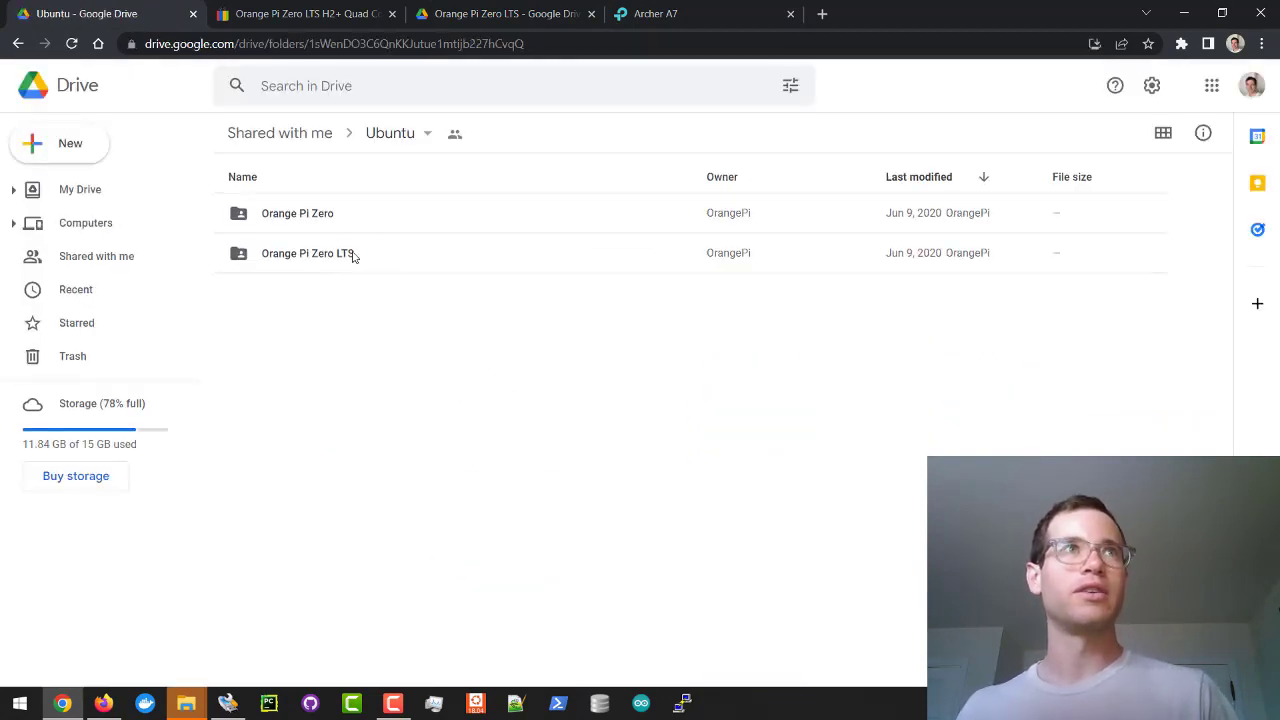
{"action": "double_click", "coordinate": [343, 256]}
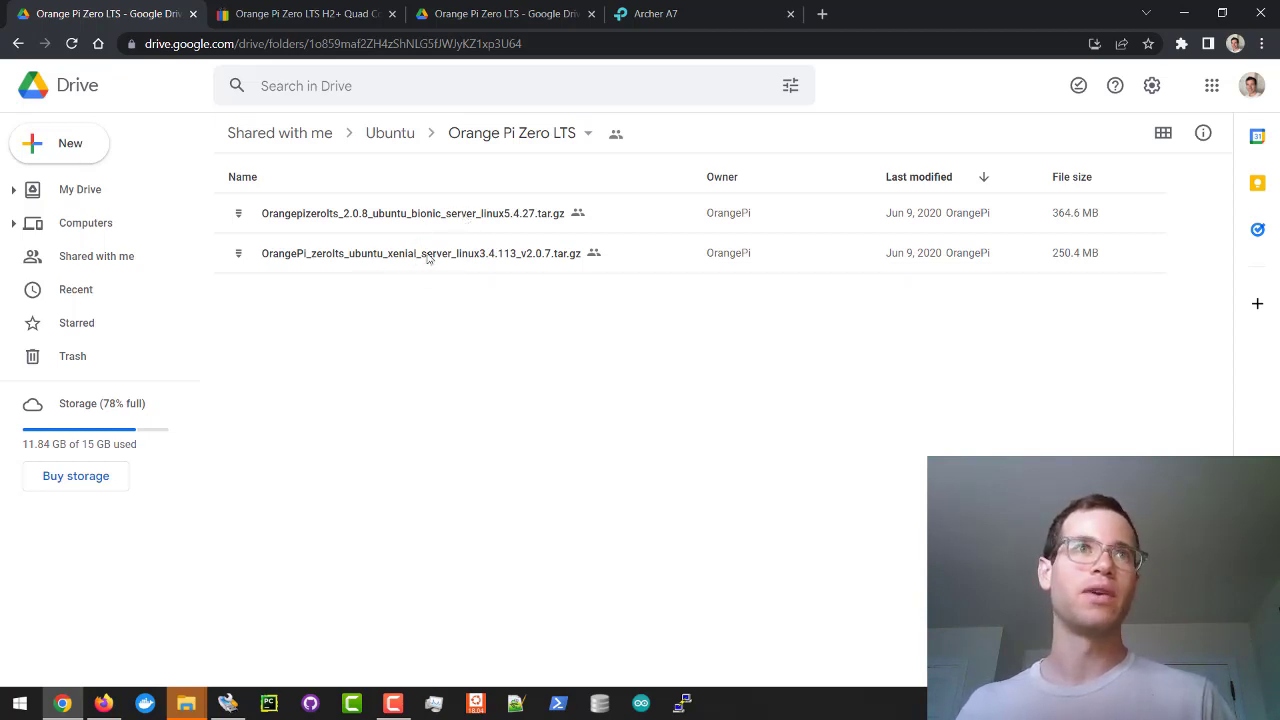
{"action": "left_click", "coordinate": [423, 218]}
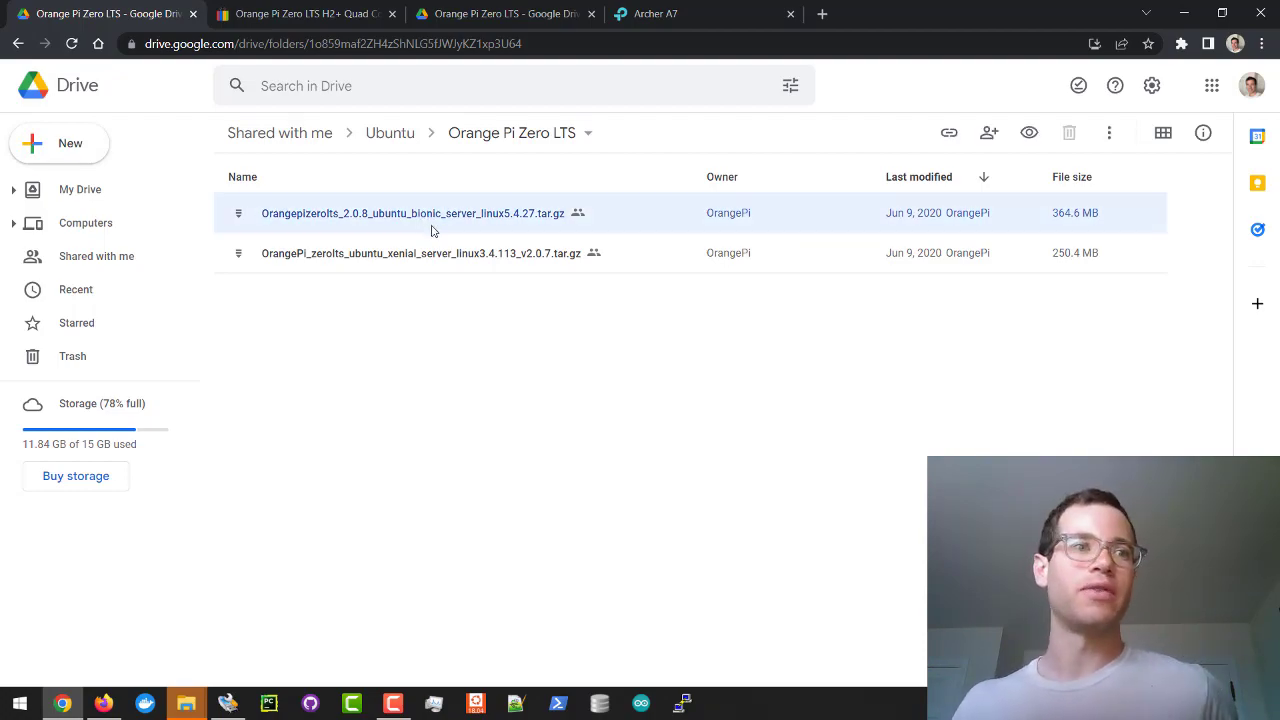
- Delete the three old extracted image files from Downloads
{"action": "mouse_move", "coordinate": [200, 703]}
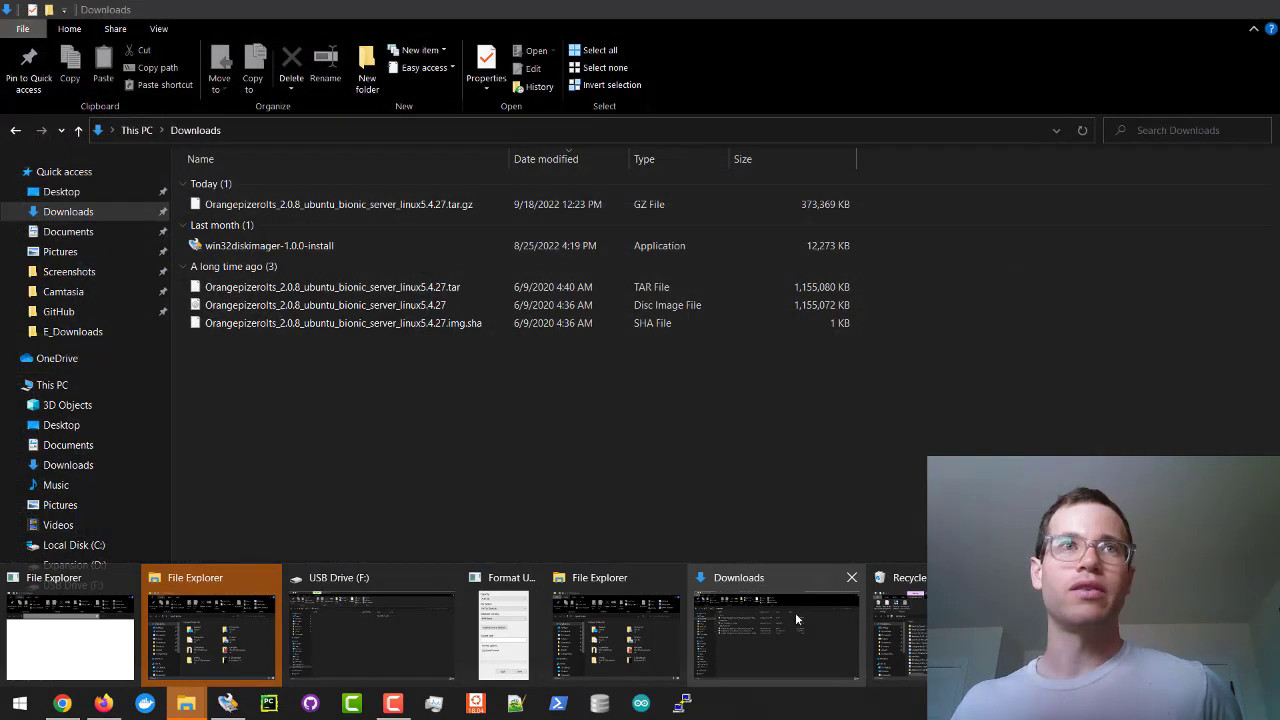
{"action": "left_click", "coordinate": [795, 612]}
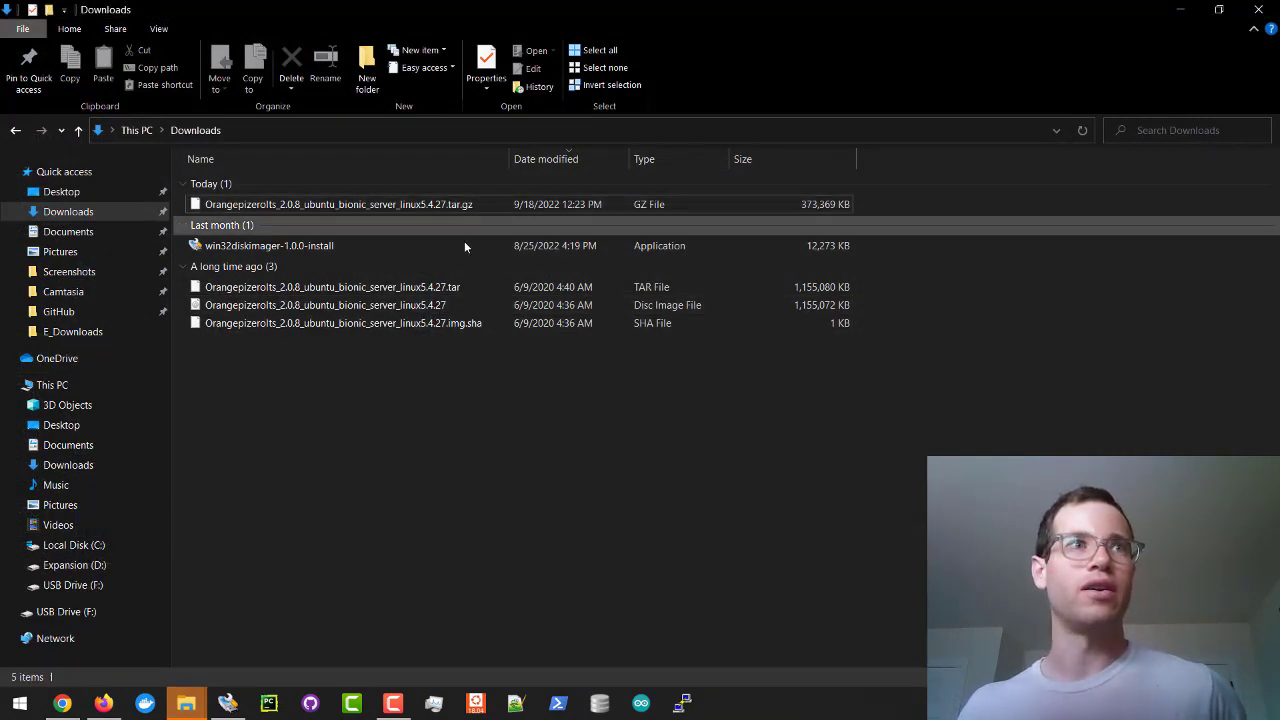
{"action": "left_click_drag", "start_coordinate": [462, 287], "coordinate": [470, 336]}
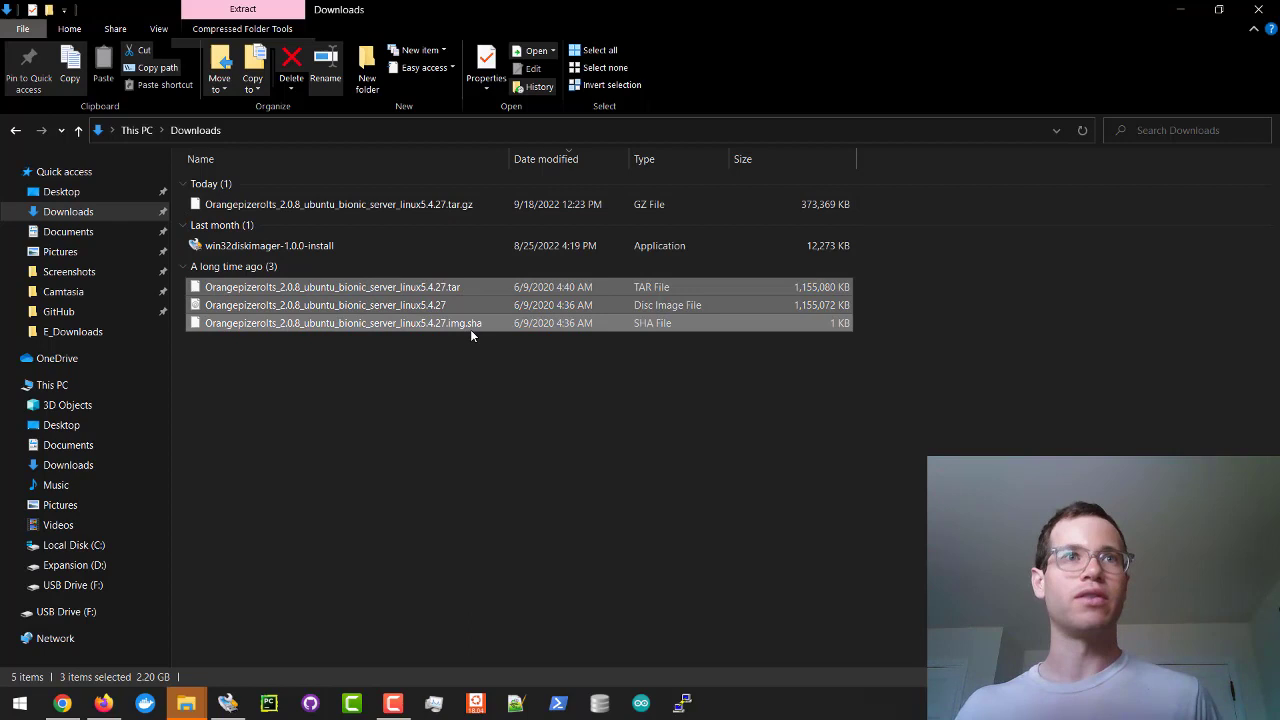
{"action": "key", "text": "Delete"}
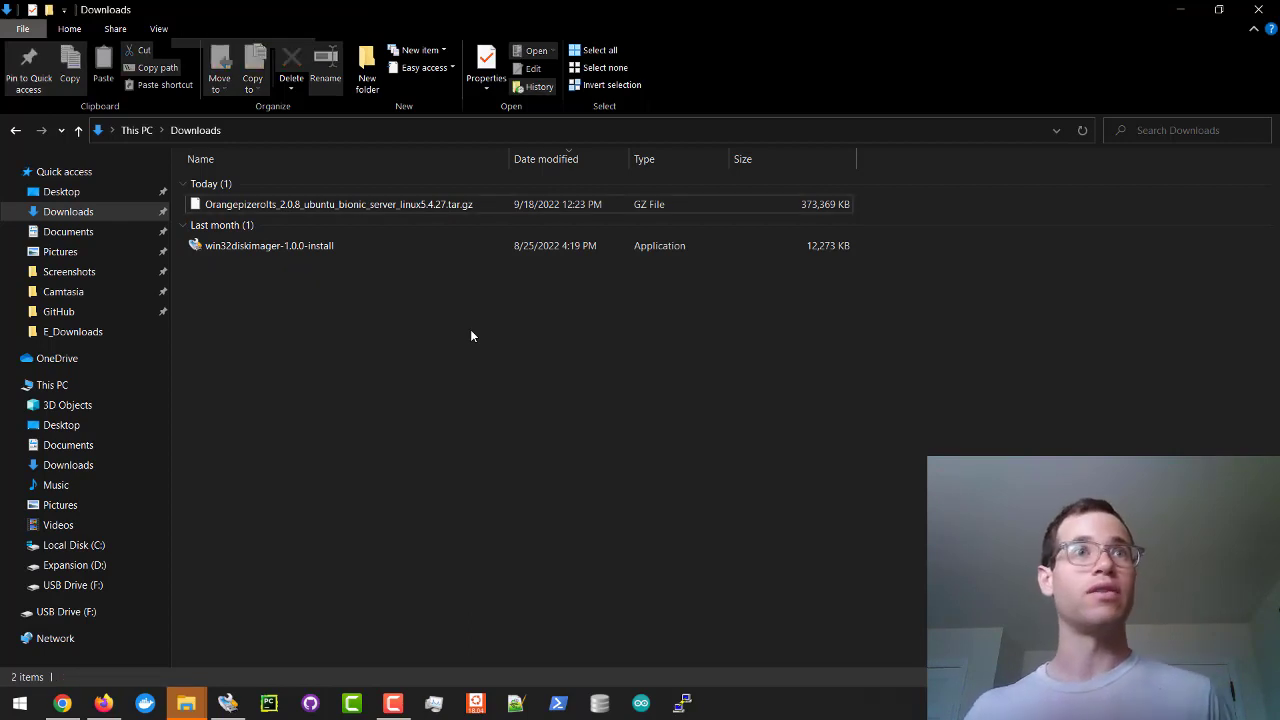
- Extract the bionic server tar.gz into Downloads with 7-Zip Extract Here
{"action": "left_click", "coordinate": [417, 204]}
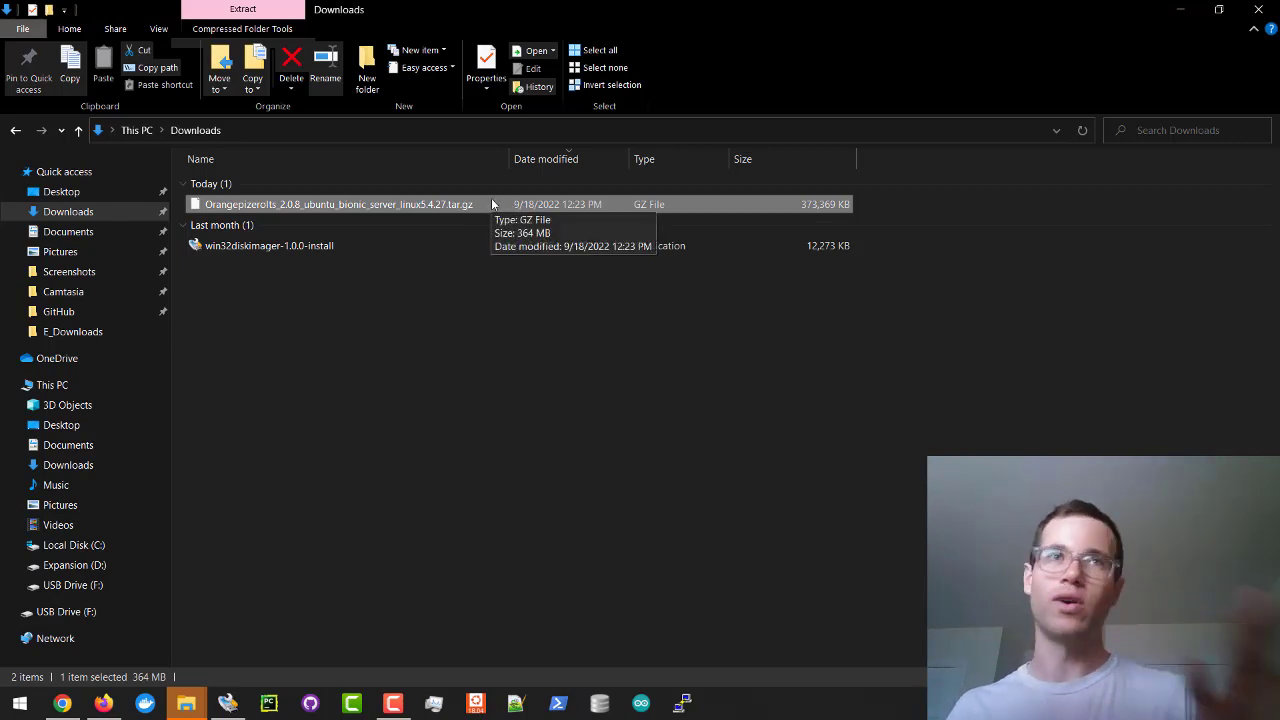
{"action": "left_click", "coordinate": [558, 356]}
{"action": "right_click", "coordinate": [435, 203]}
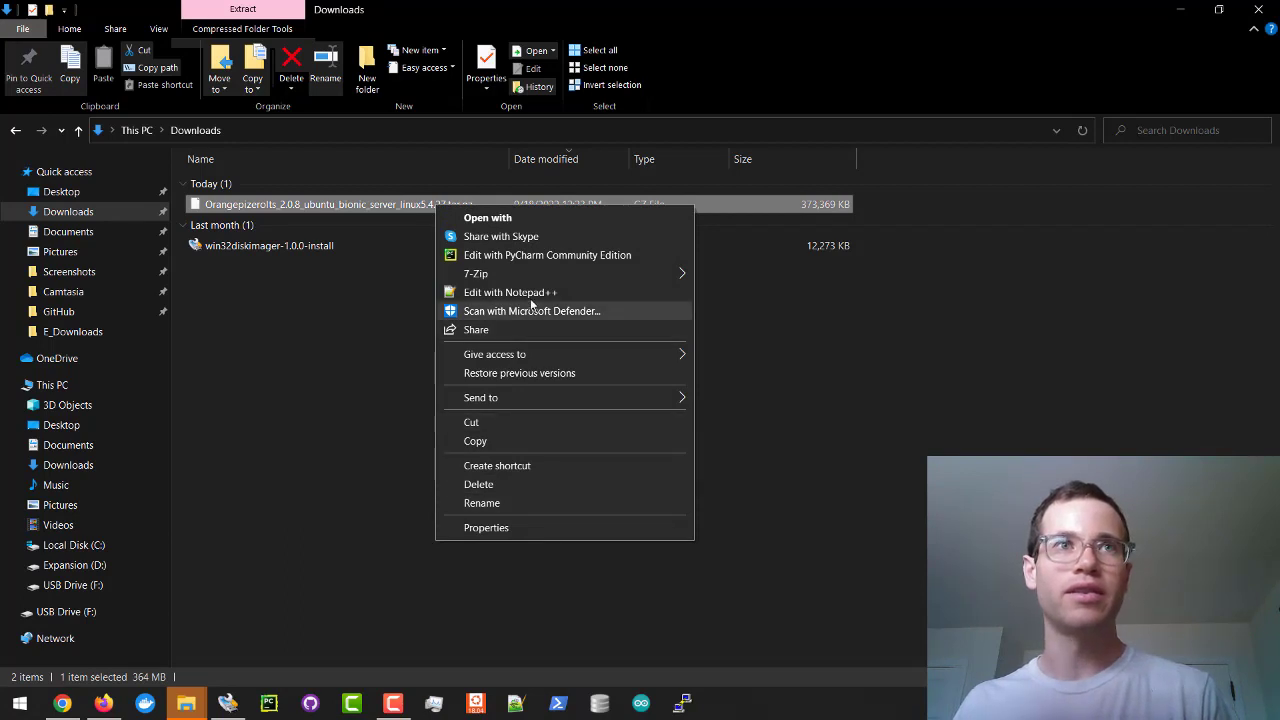
{"action": "mouse_move", "coordinate": [675, 272]}
{"action": "left_click", "coordinate": [725, 331]}
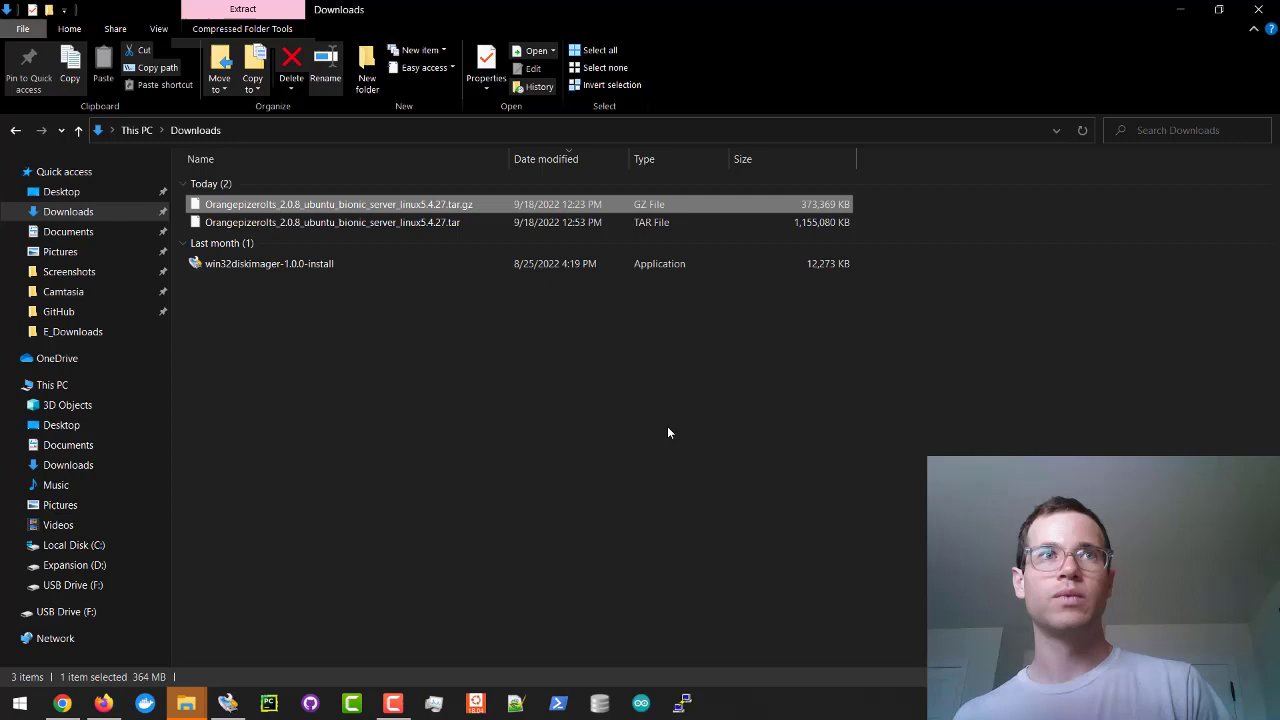
- Extract the .tar archive with 7-Zip Extract Here and select the resulting Ubuntu disc image
{"action": "left_click", "coordinate": [669, 432]}
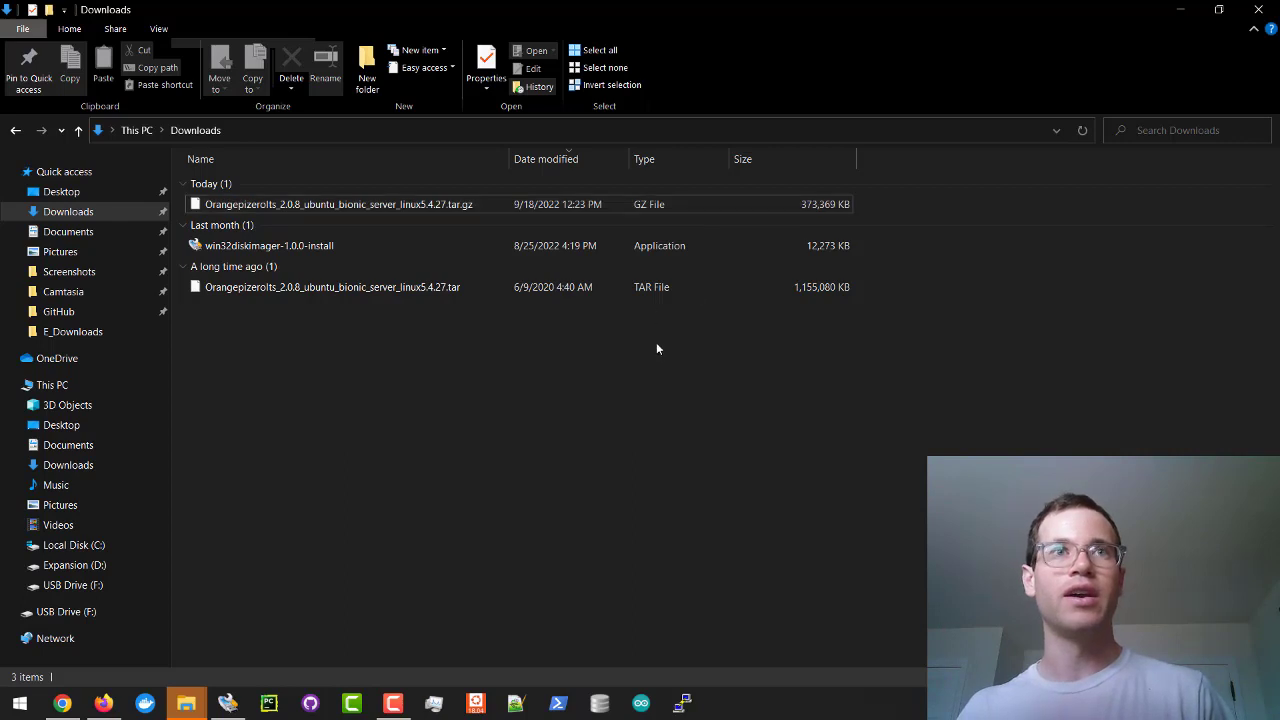
{"action": "left_click", "coordinate": [569, 286]}
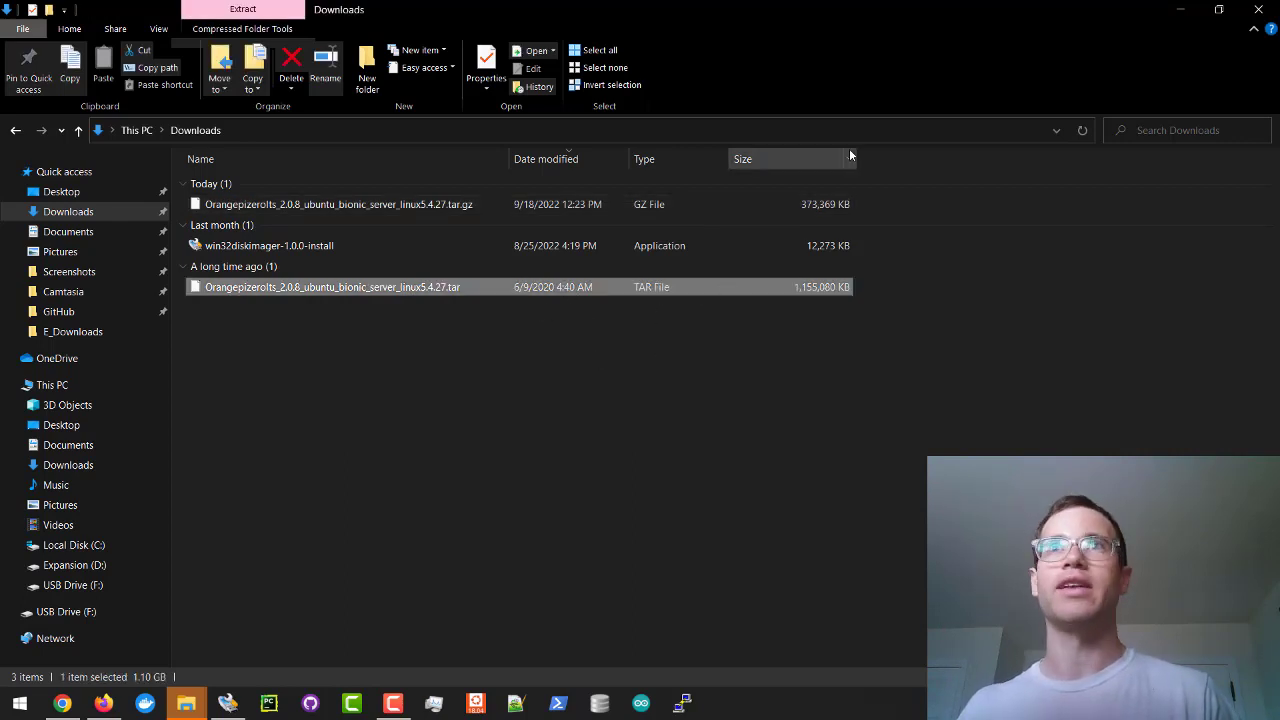
{"action": "right_click", "coordinate": [674, 289]}
{"action": "mouse_move", "coordinate": [725, 356]}
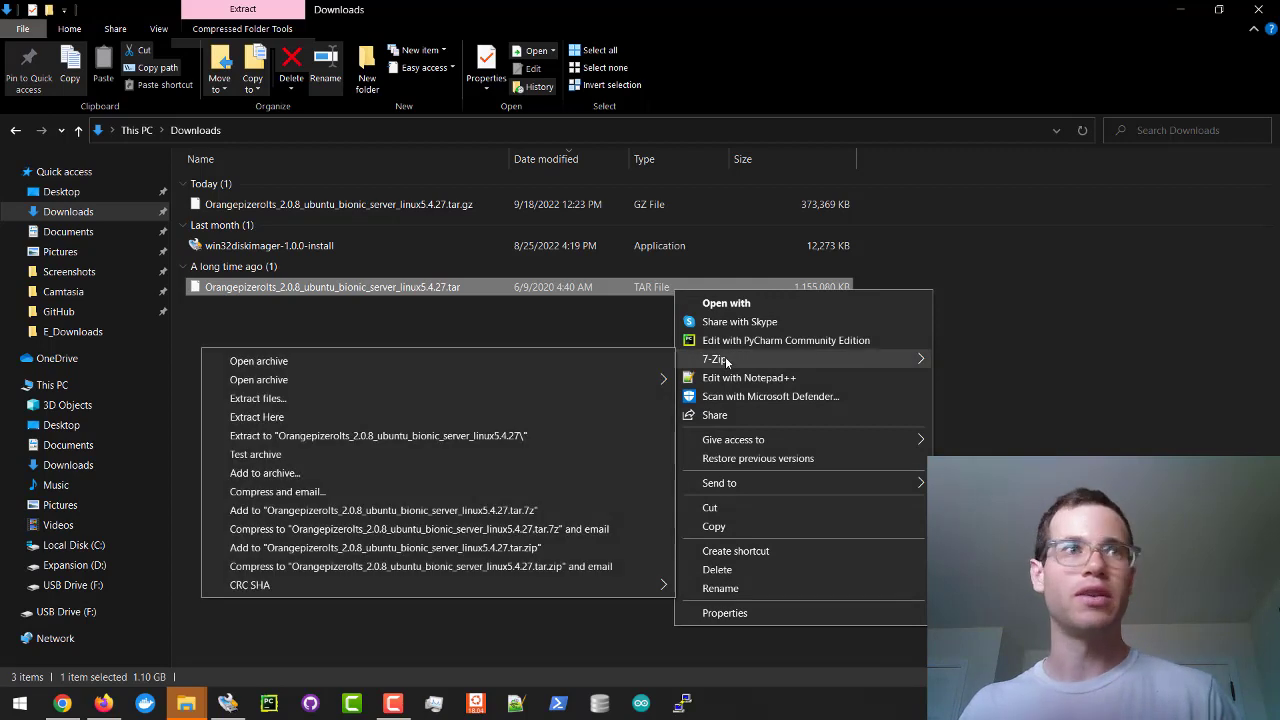
{"action": "left_click", "coordinate": [455, 424]}
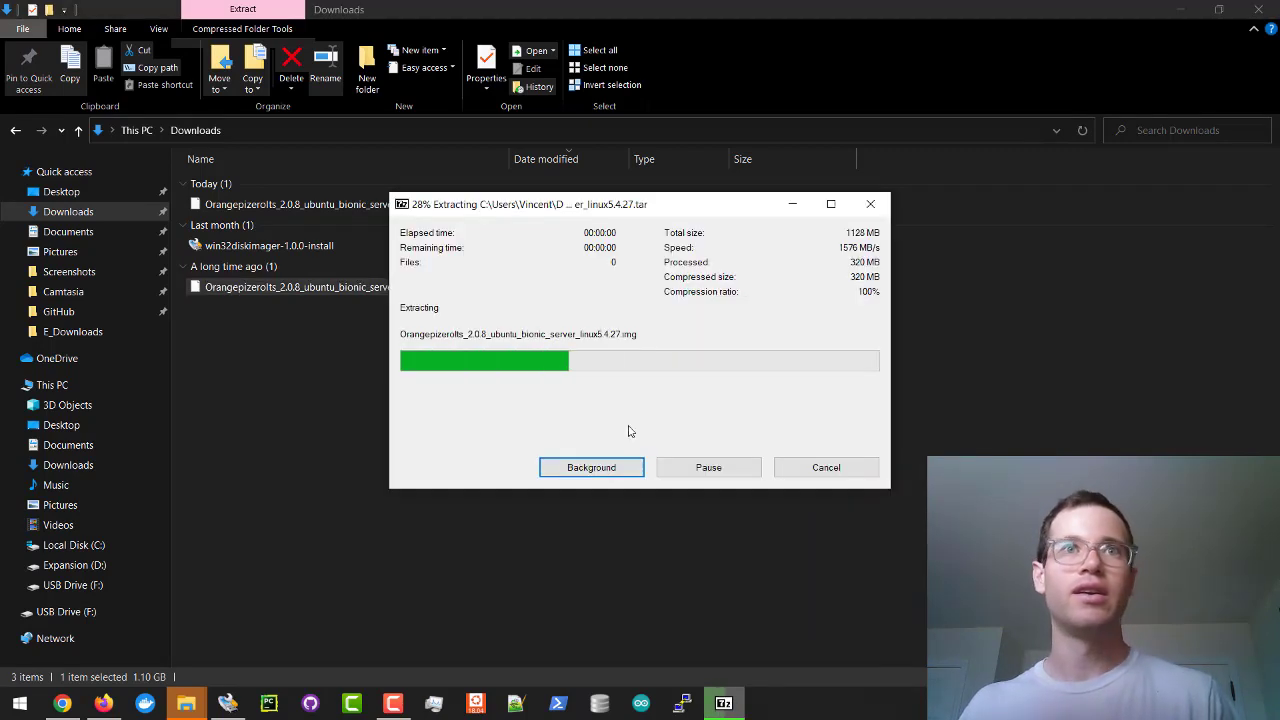
{"action": "left_click", "coordinate": [612, 424]}
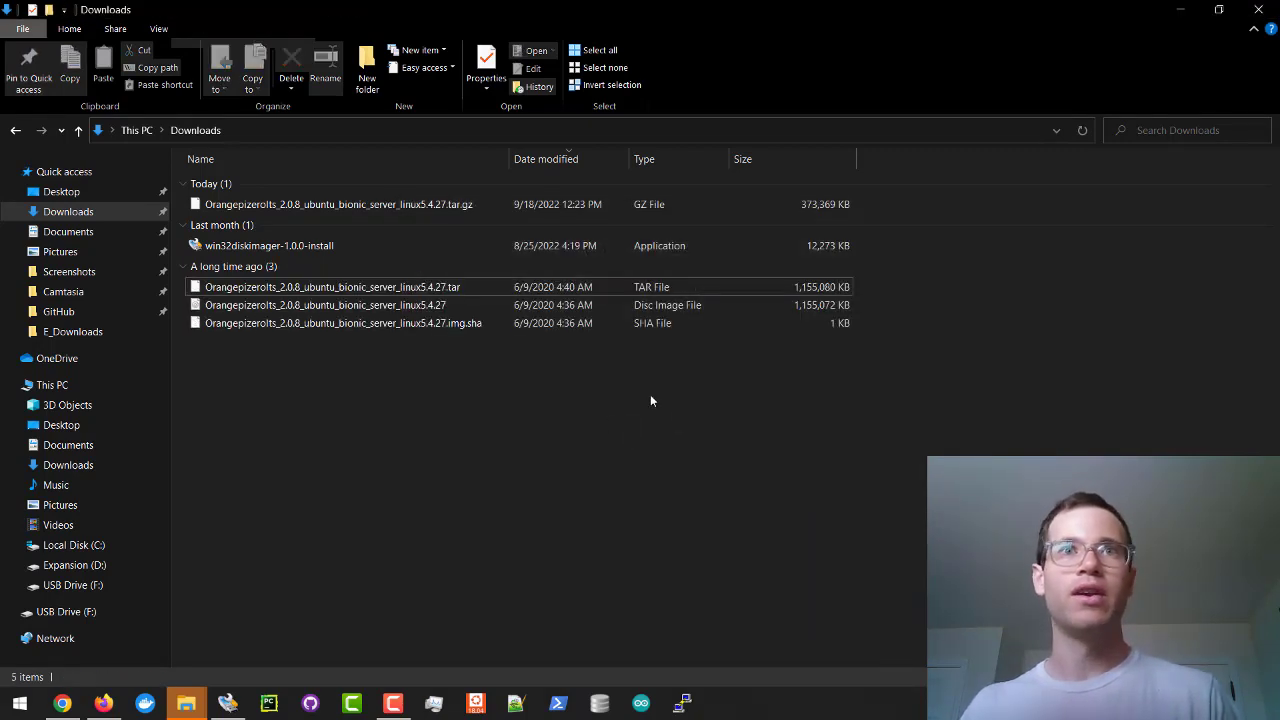
{"action": "left_click", "coordinate": [684, 306]}
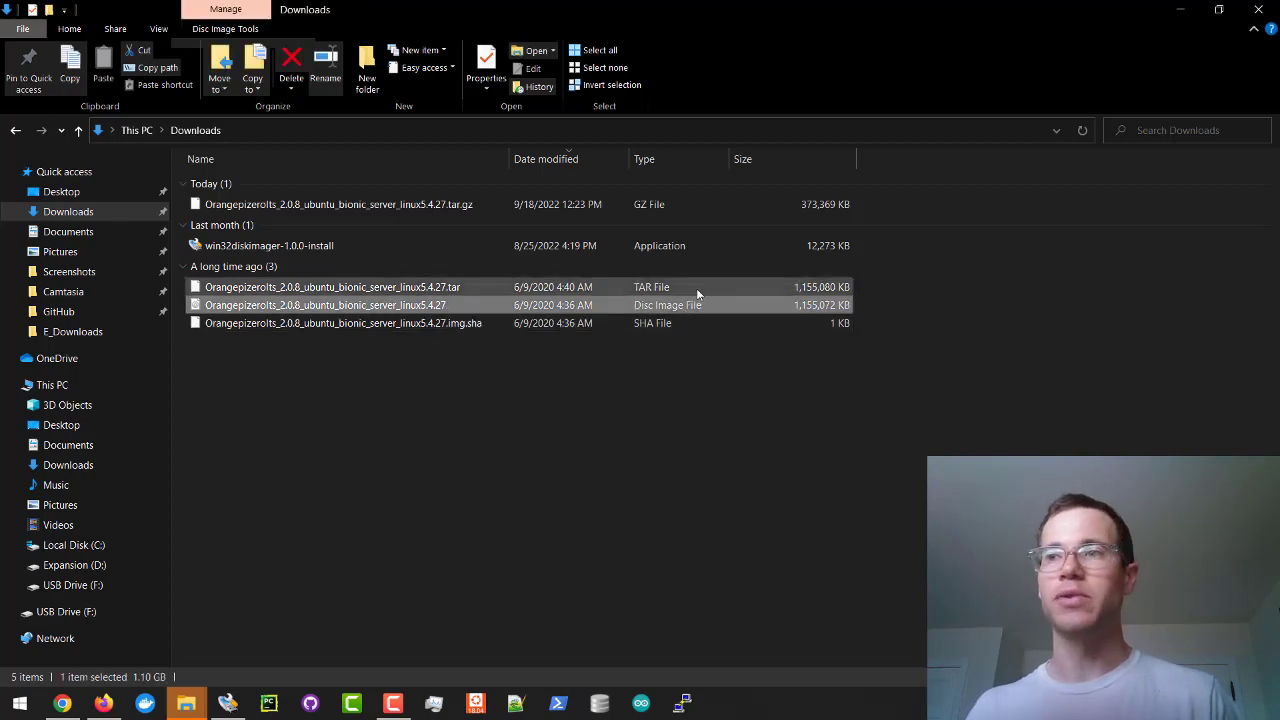
{"action": "left_click", "coordinate": [559, 627]}
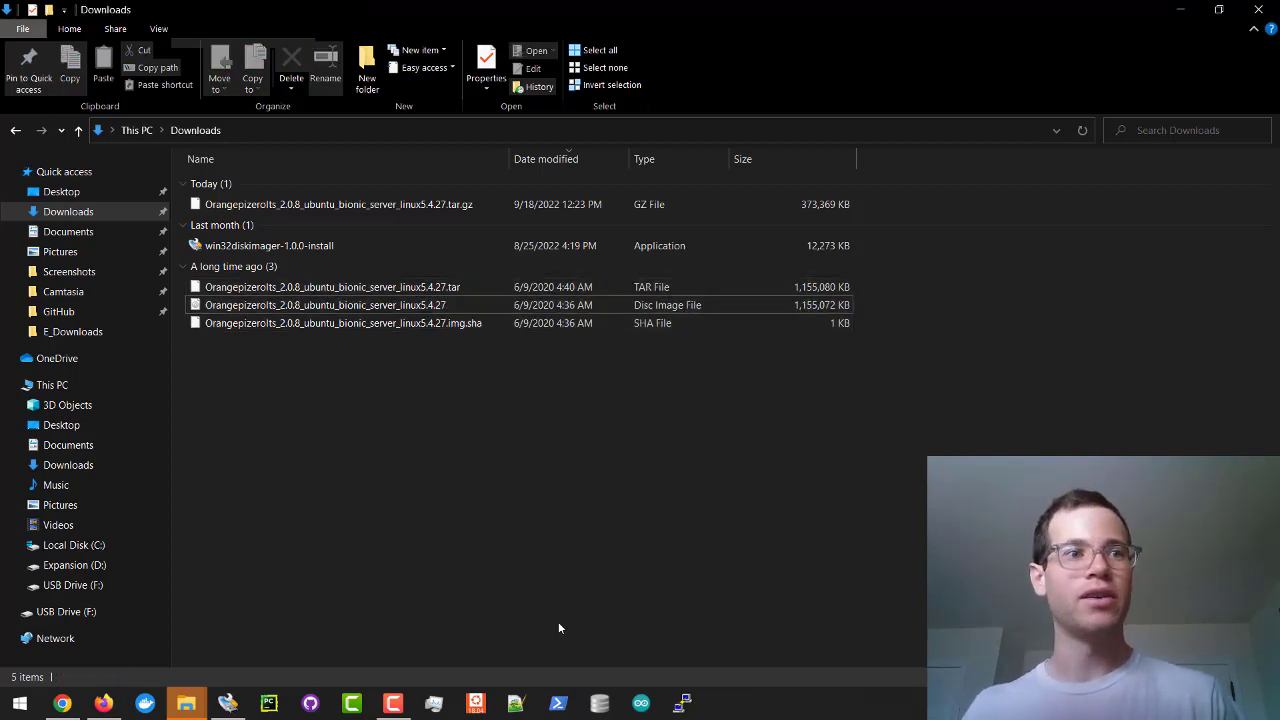
- Load Orangepizerolts_2.0.8_ubuntu_bionic_server_linux5.4.27.img in Win32 Disk Imager with F:\ as the device
{"action": "mouse_move", "coordinate": [228, 703]}
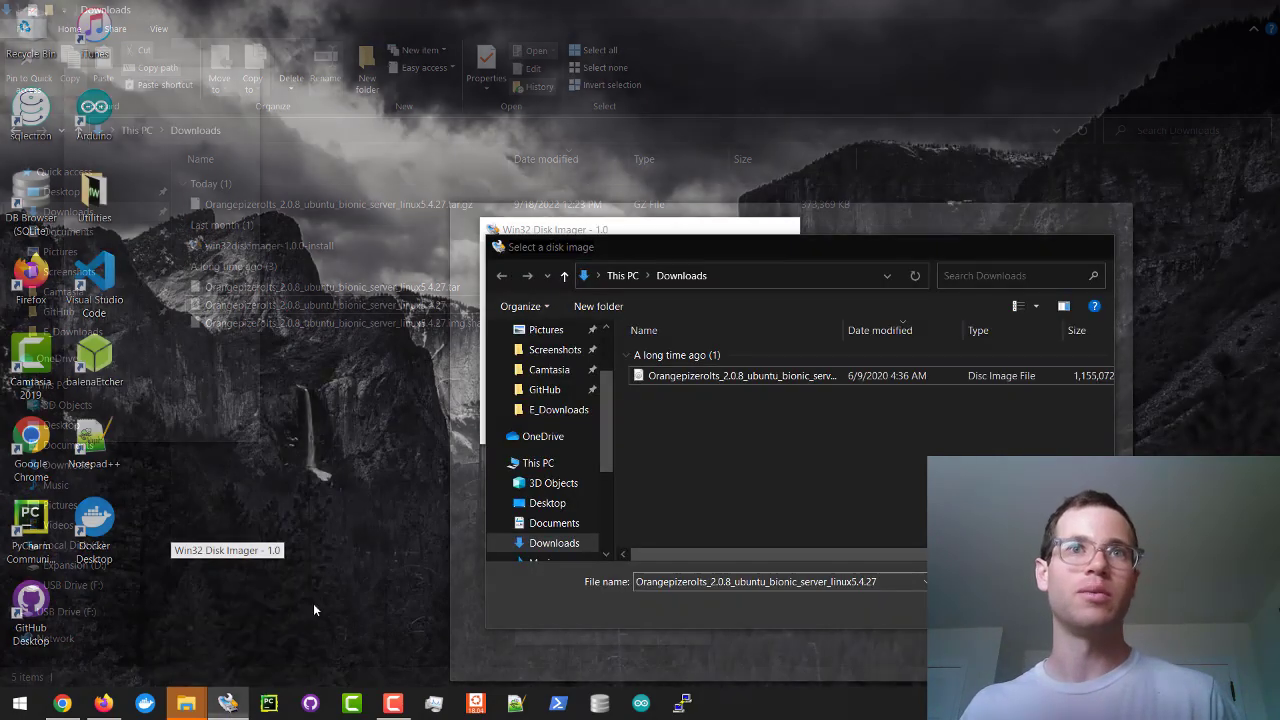
{"action": "left_click", "coordinate": [249, 610]}
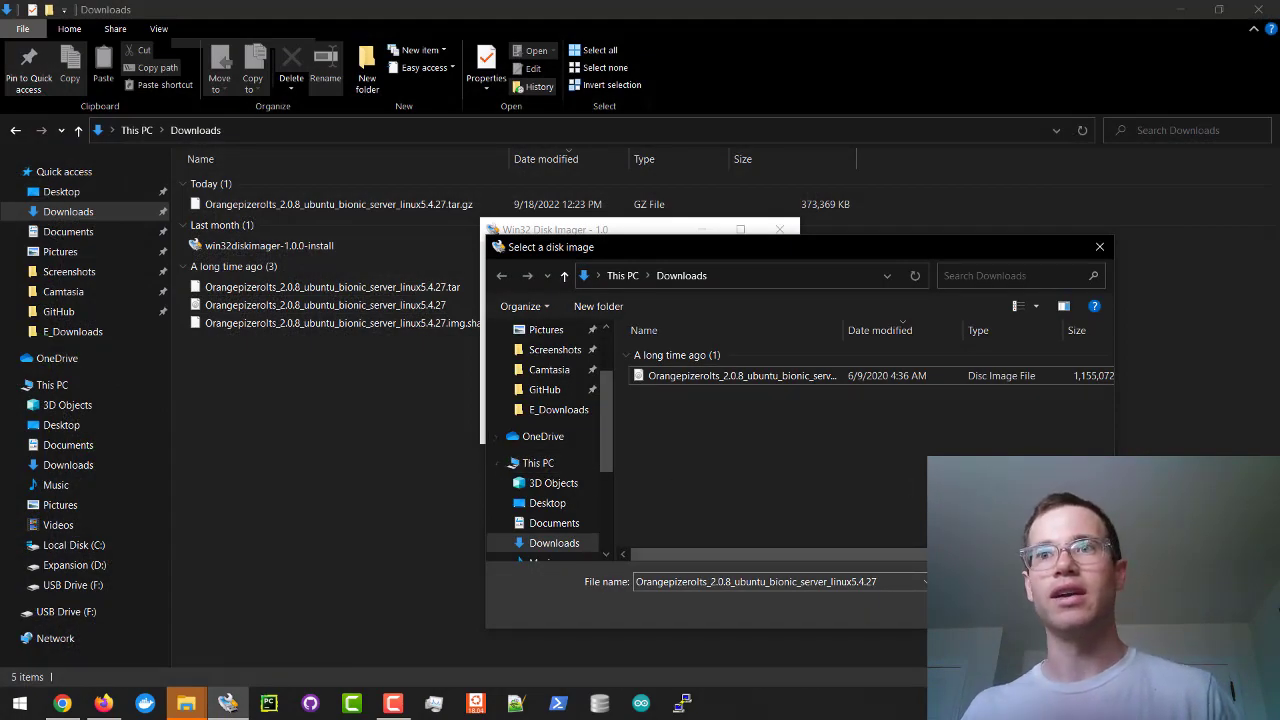
{"action": "key", "text": "Escape"}
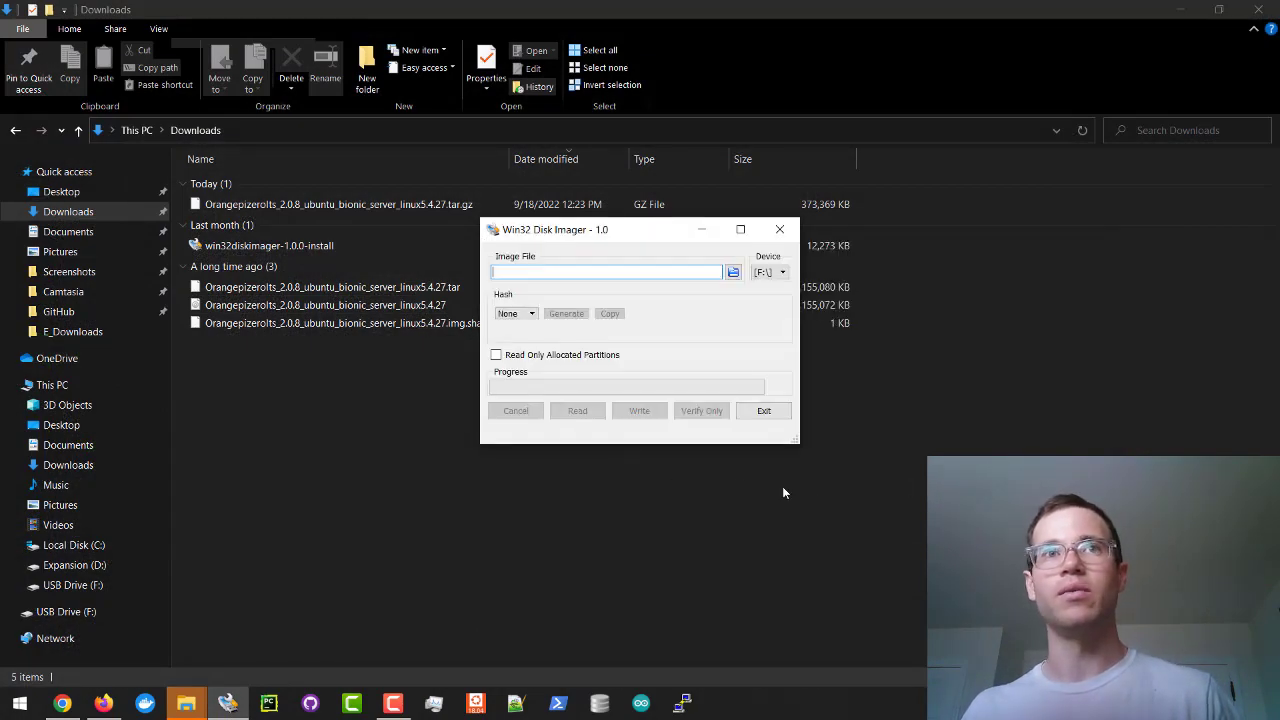
{"action": "left_click", "coordinate": [763, 273]}
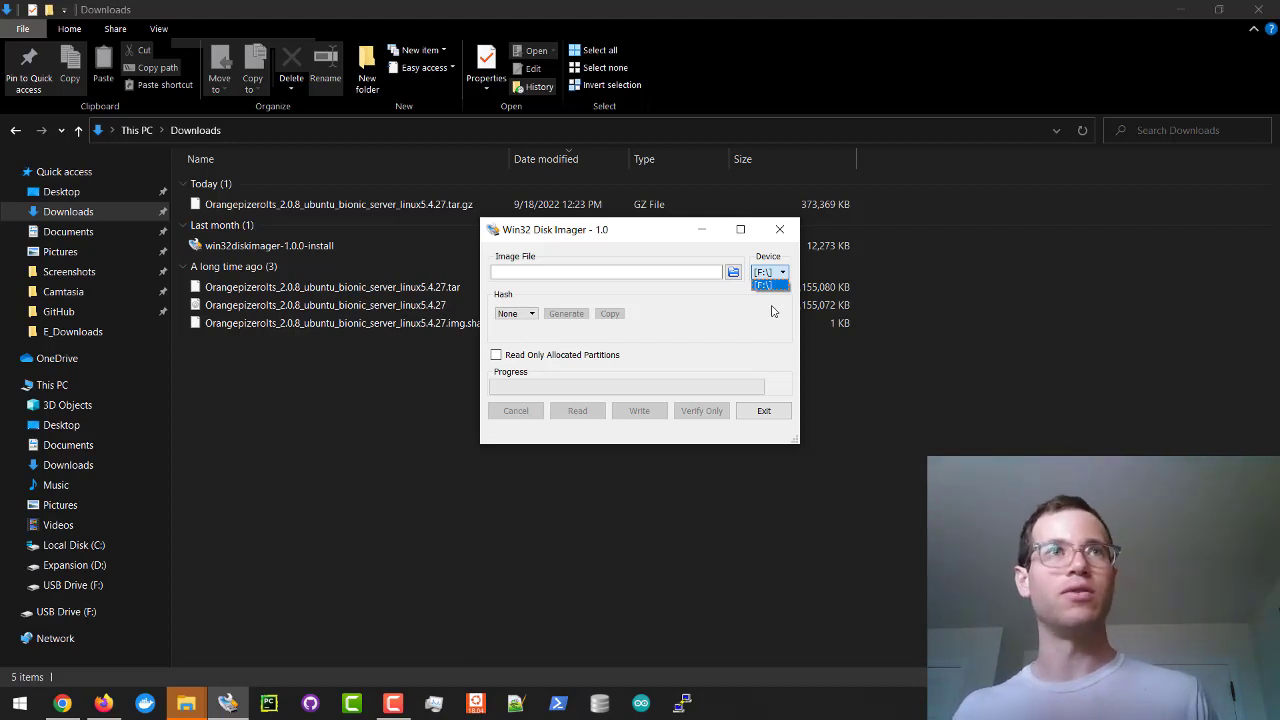
{"action": "left_click", "coordinate": [765, 285]}
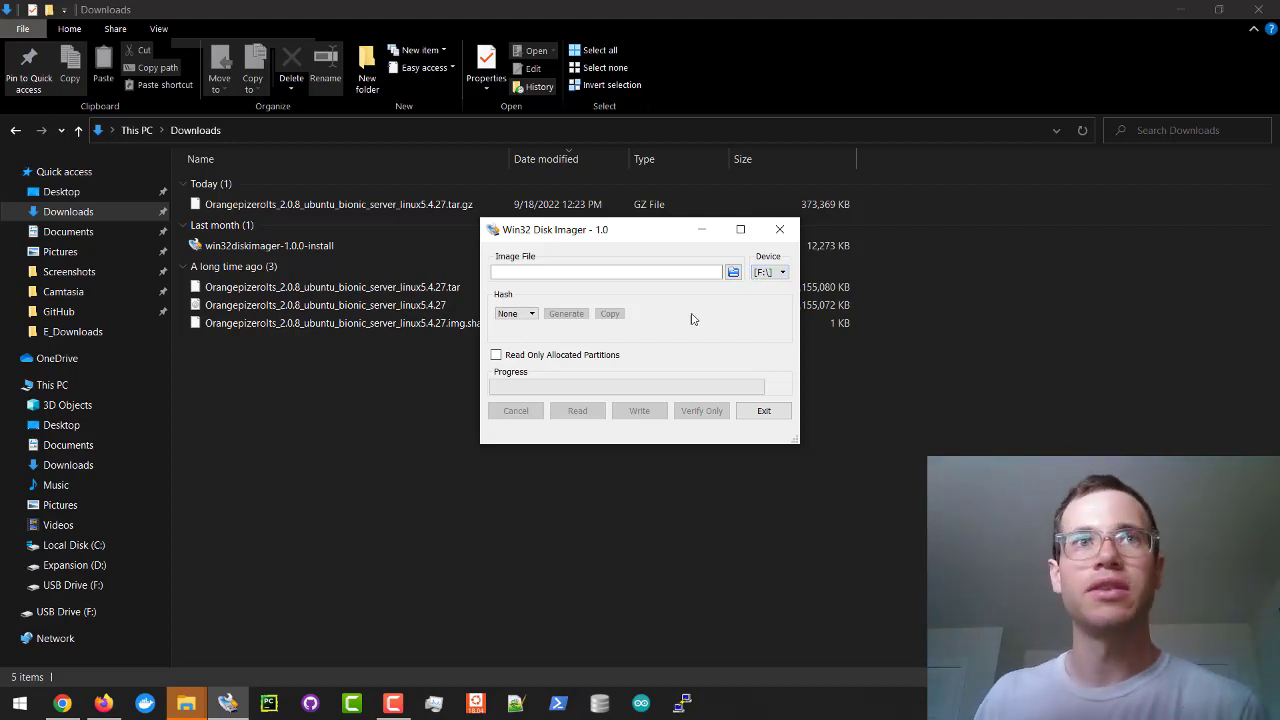
{"action": "left_click", "coordinate": [732, 274]}
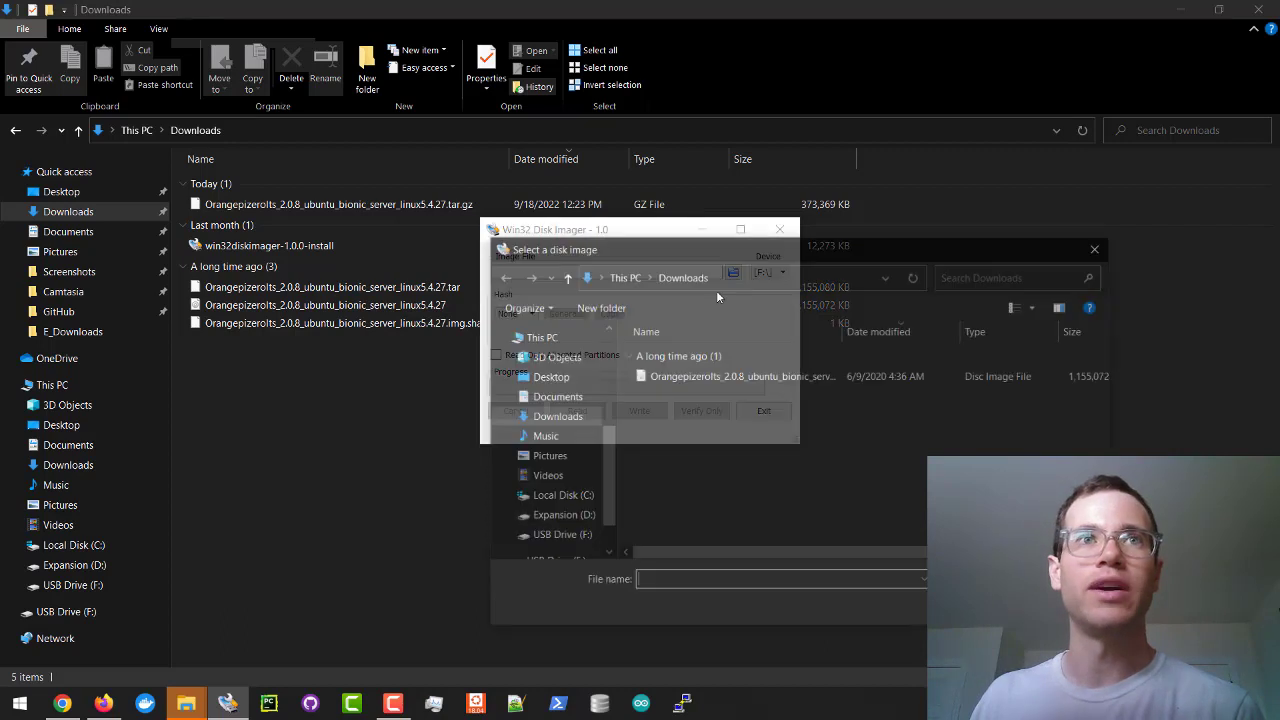
{"action": "left_click", "coordinate": [752, 378]}
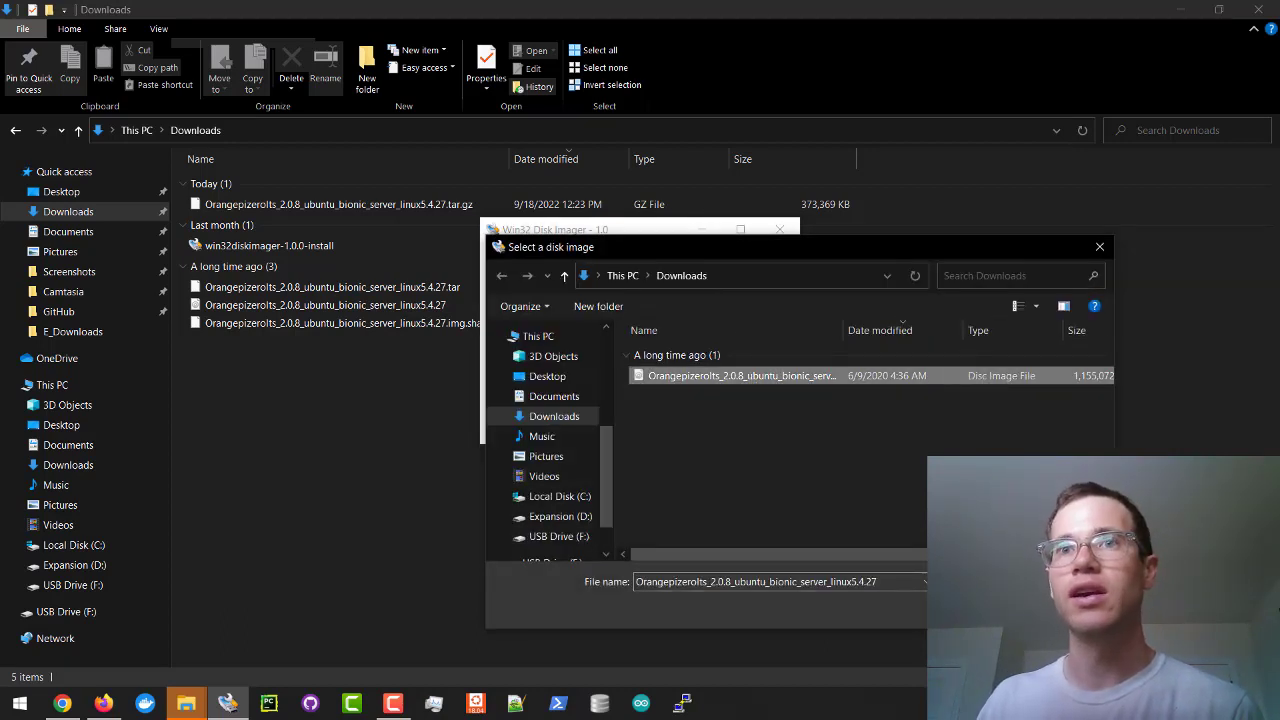
{"action": "key", "text": "Return"}
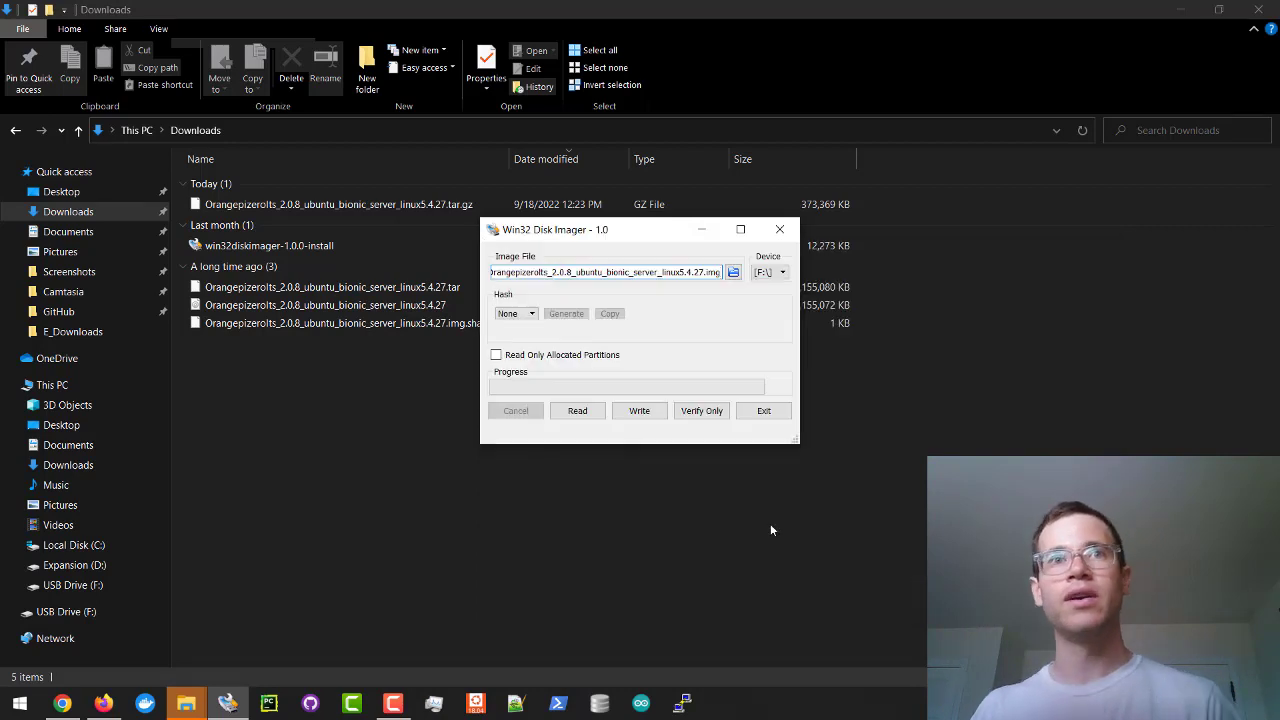
- Write the Ubuntu image to the F: card, confirming the overwrite and dismissing the success notice
{"action": "left_click", "coordinate": [650, 418]}
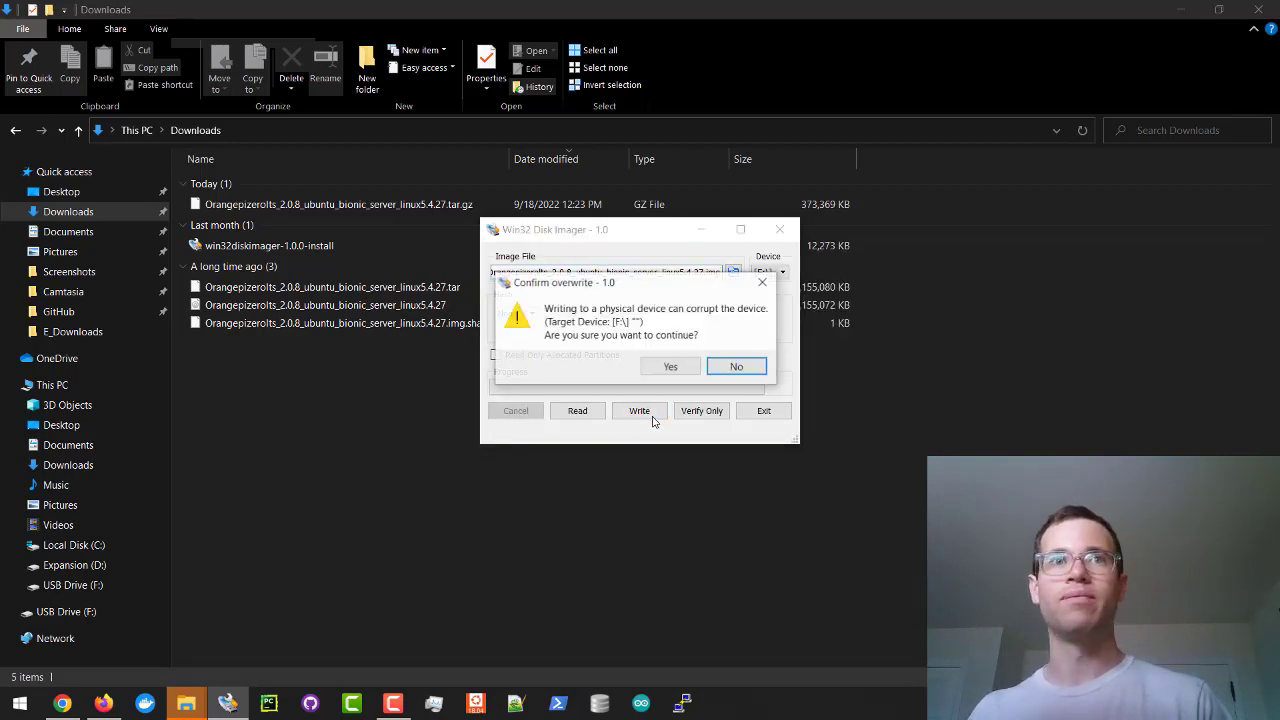
{"action": "left_click", "coordinate": [666, 369]}
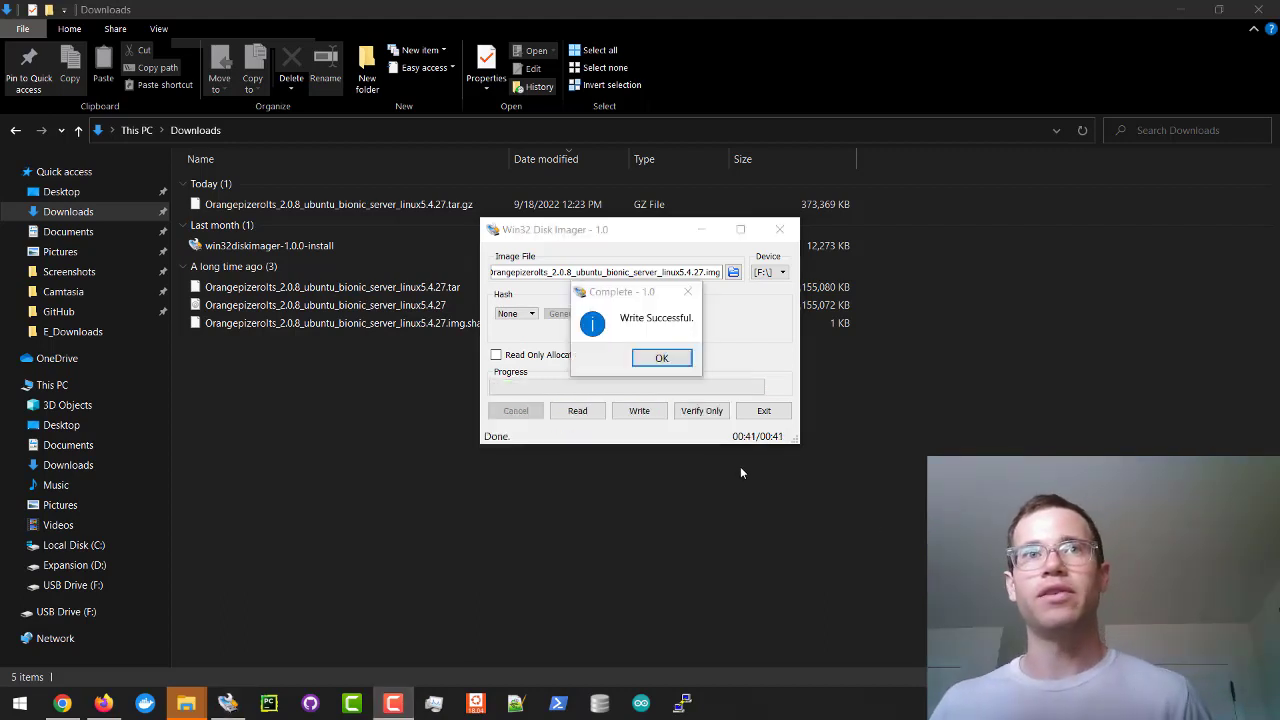
{"action": "left_click", "coordinate": [659, 358]}
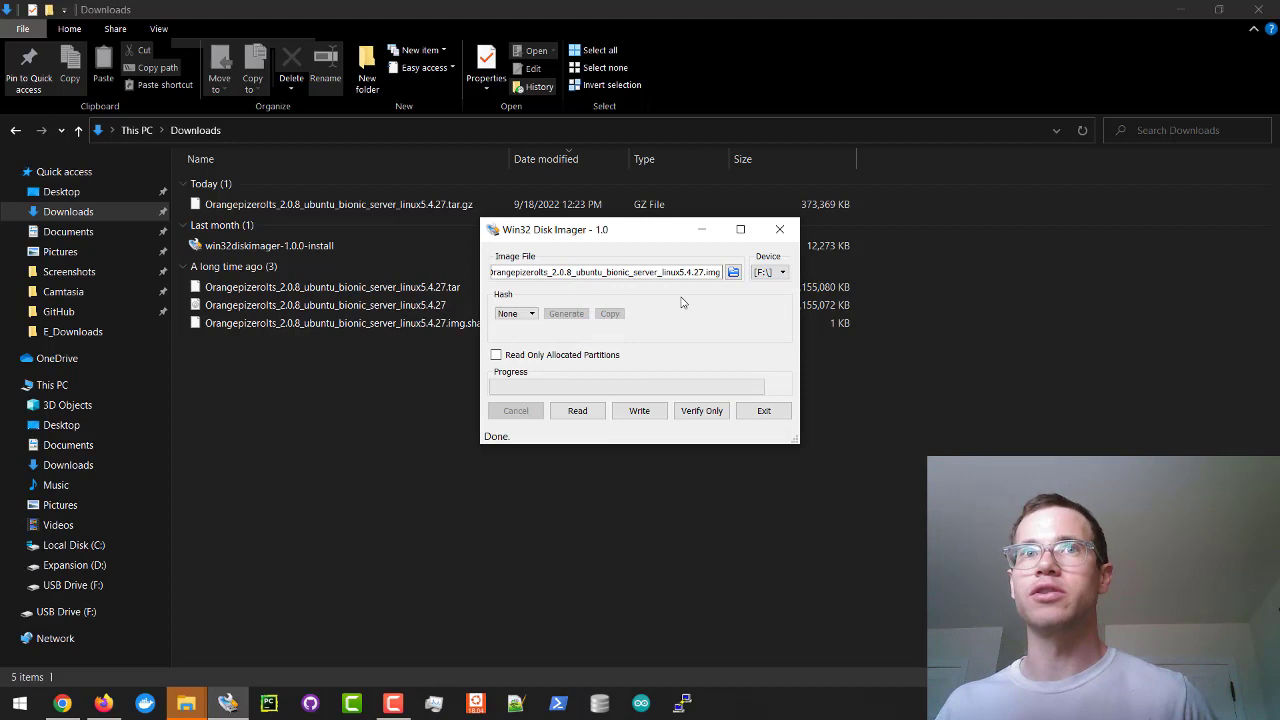
- Exit Win32 Disk Imager and eject USB Drive (F:)
{"action": "left_click", "coordinate": [760, 410]}
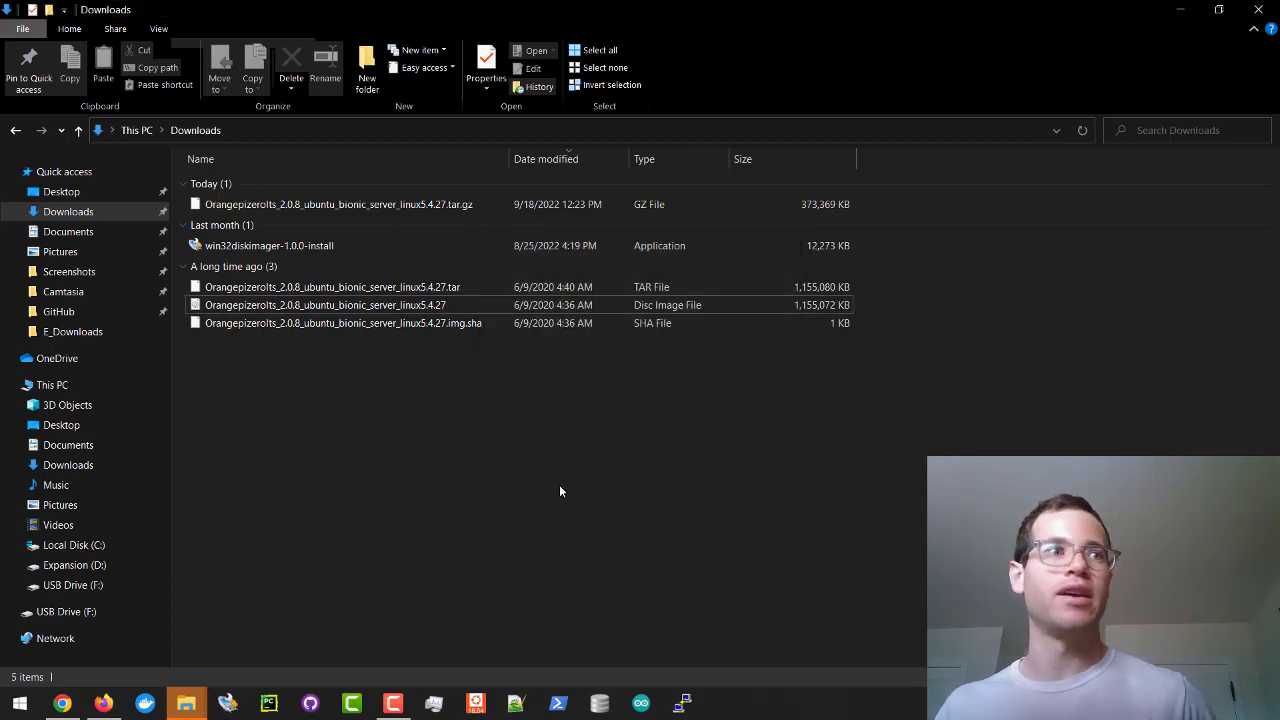
{"action": "right_click", "coordinate": [116, 584]}
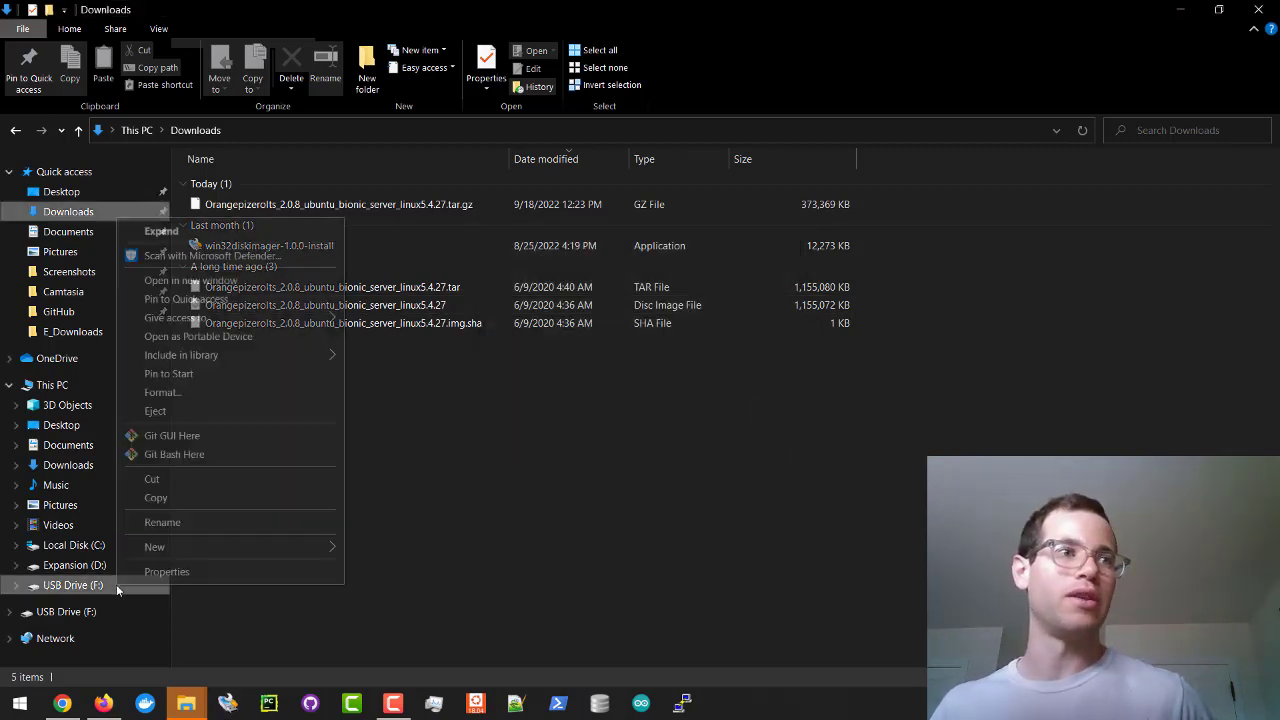
{"action": "left_click", "coordinate": [176, 414]}
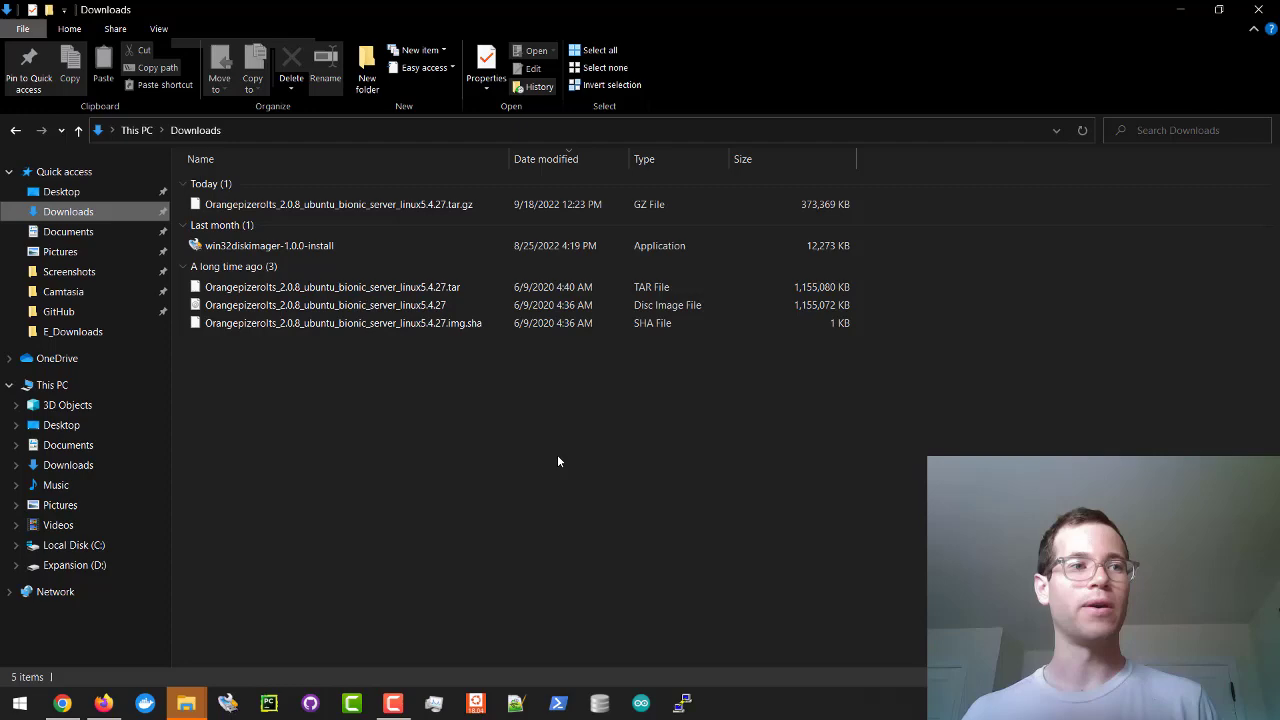
- Log in to the Archer A7 router admin page with the router password
{"action": "left_click", "coordinate": [62, 703]}
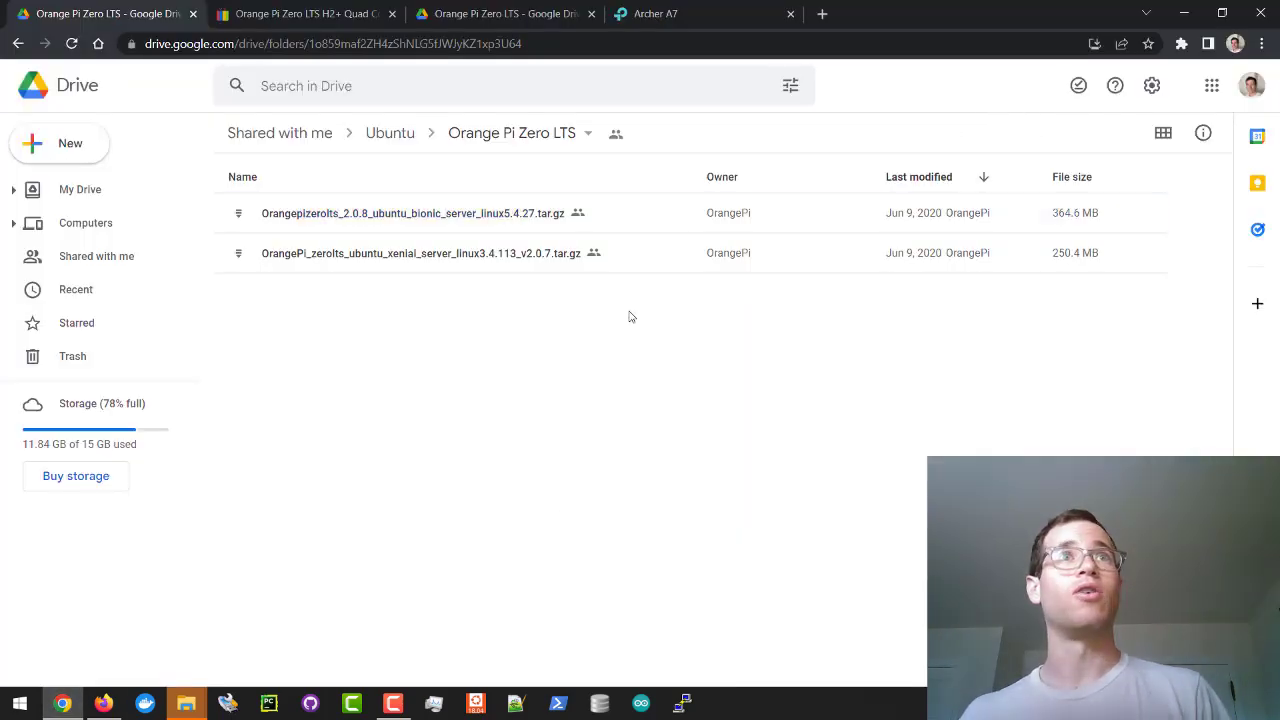
{"action": "left_click", "coordinate": [645, 14]}
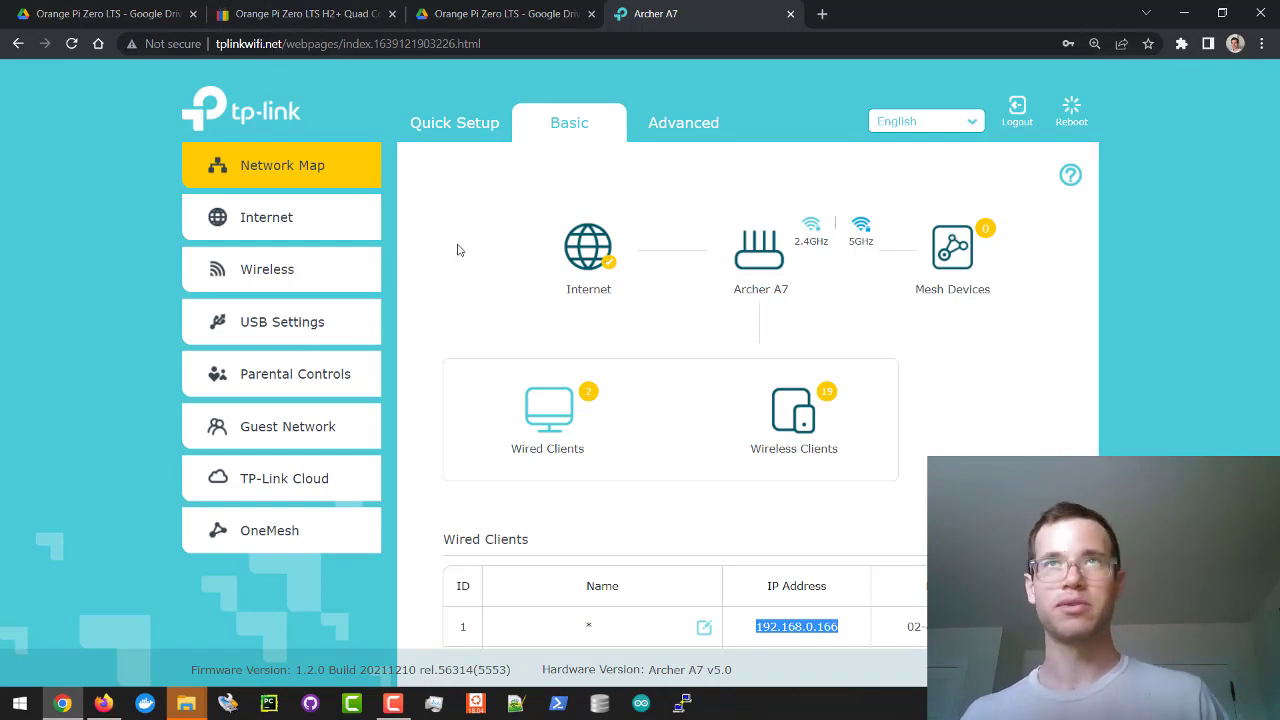
{"action": "left_click", "coordinate": [71, 43]}
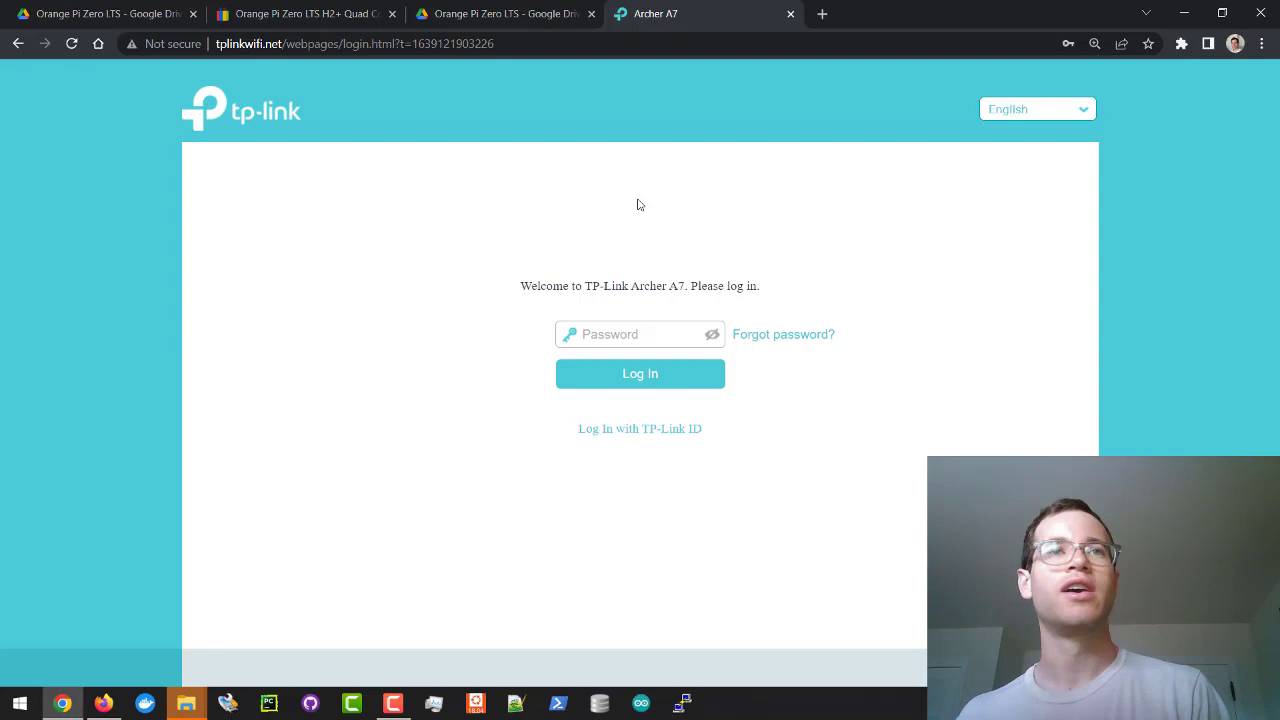
{"action": "left_click", "coordinate": [626, 333]}
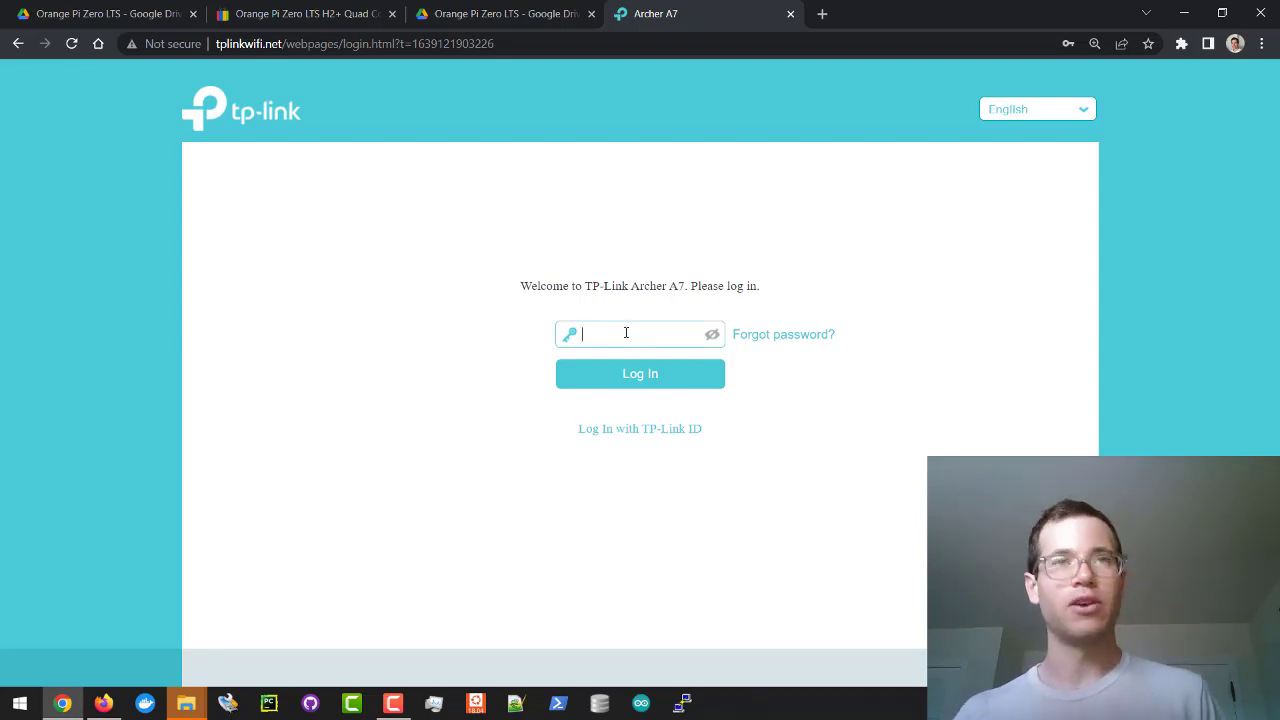
{"action": "type", "text": "****"}
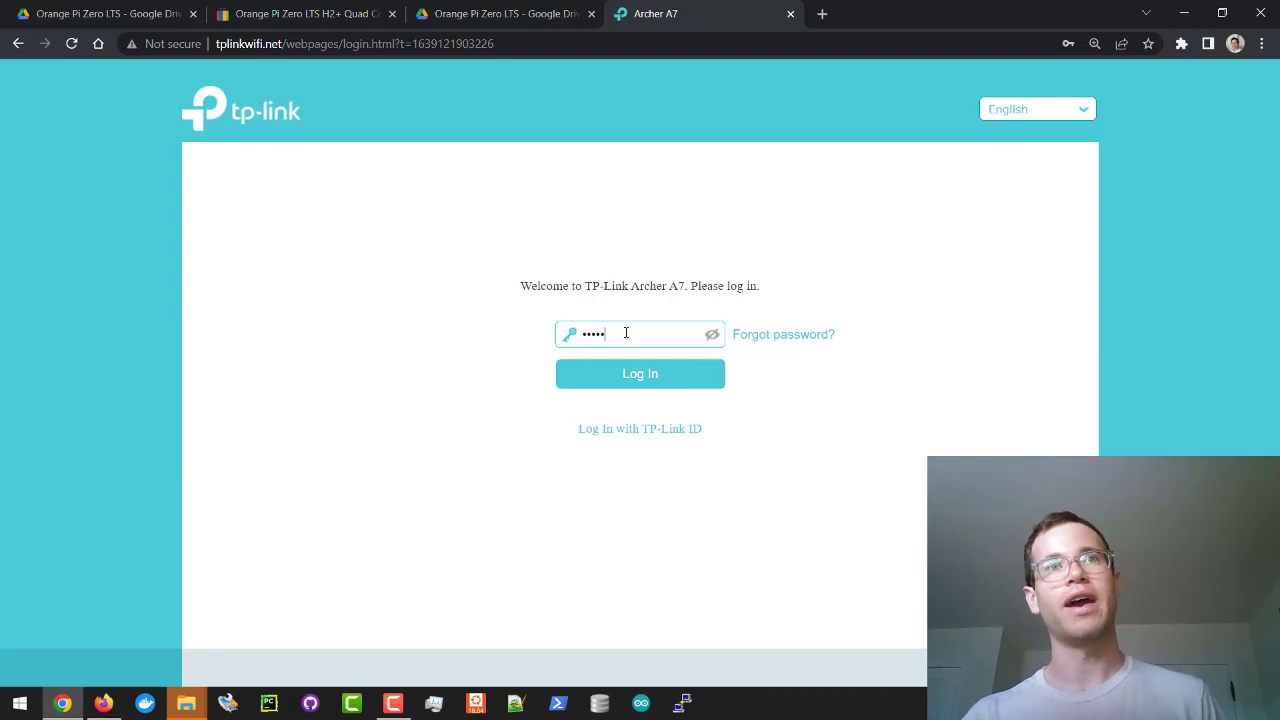
{"action": "key", "text": "Return"}
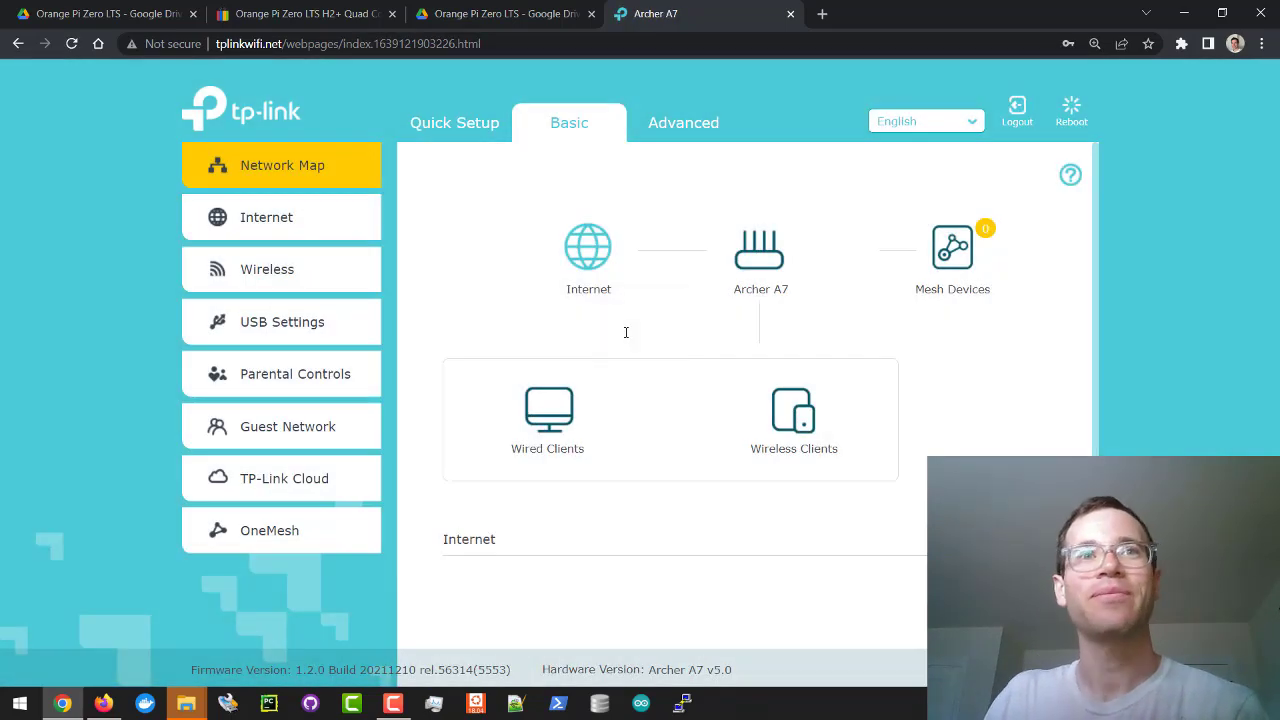
- Select orangepizerolts' IP 192.168.0.166 in Wired Clients and search Windows for putty
{"action": "left_click", "coordinate": [560, 432]}
{"action": "scroll", "coordinate": [623, 486], "scroll_direction": "down", "scroll_amount": 2}
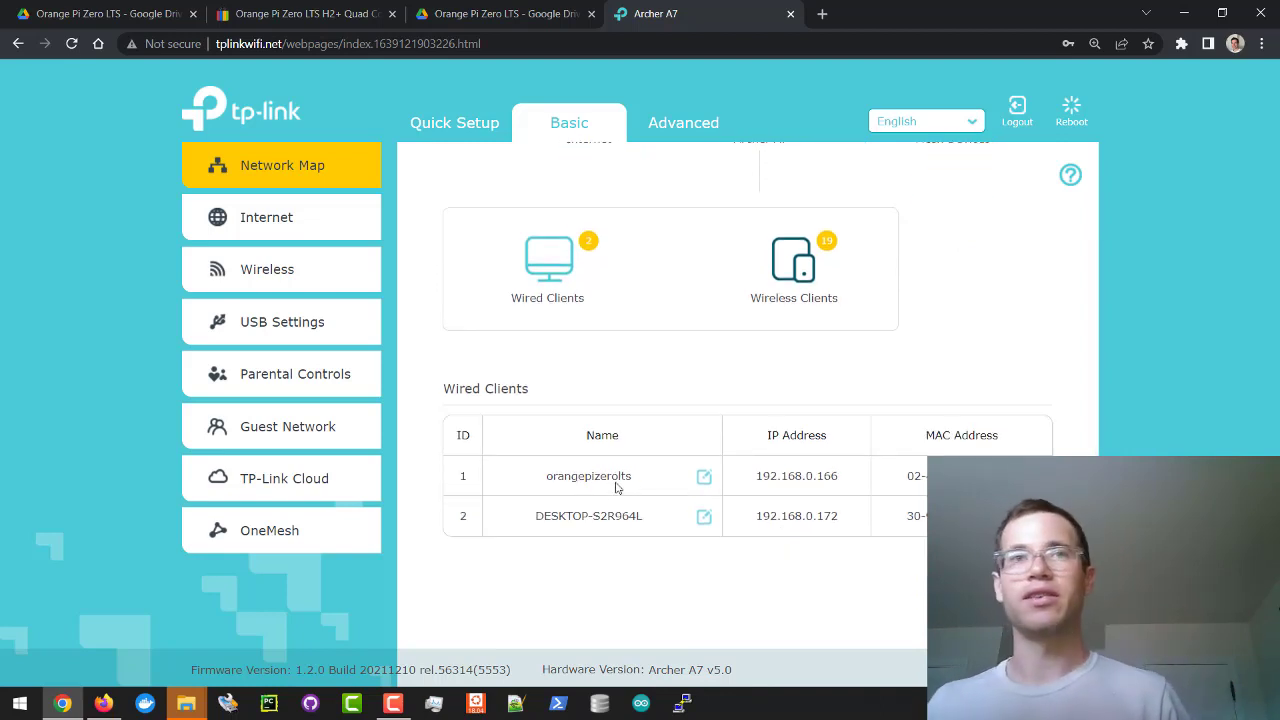
{"action": "left_click_drag", "start_coordinate": [637, 478], "coordinate": [544, 478]}
{"action": "left_click", "coordinate": [553, 507]}
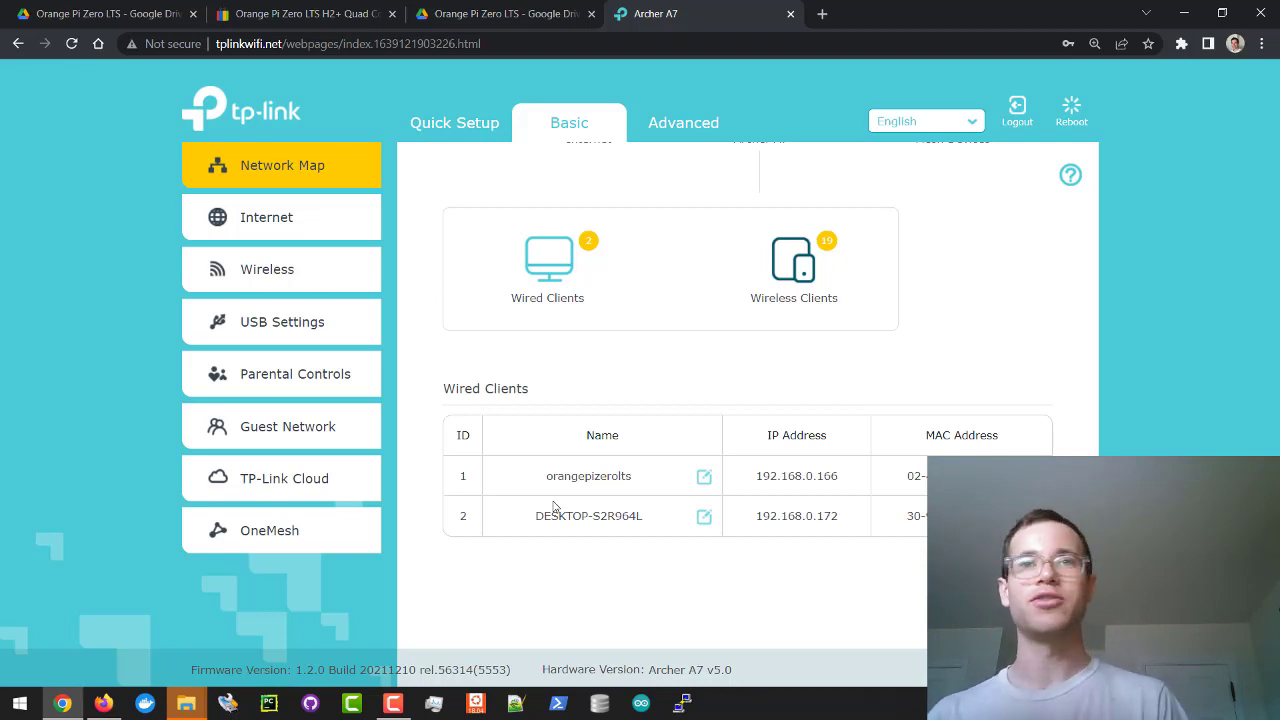
{"action": "double_click", "coordinate": [628, 478]}
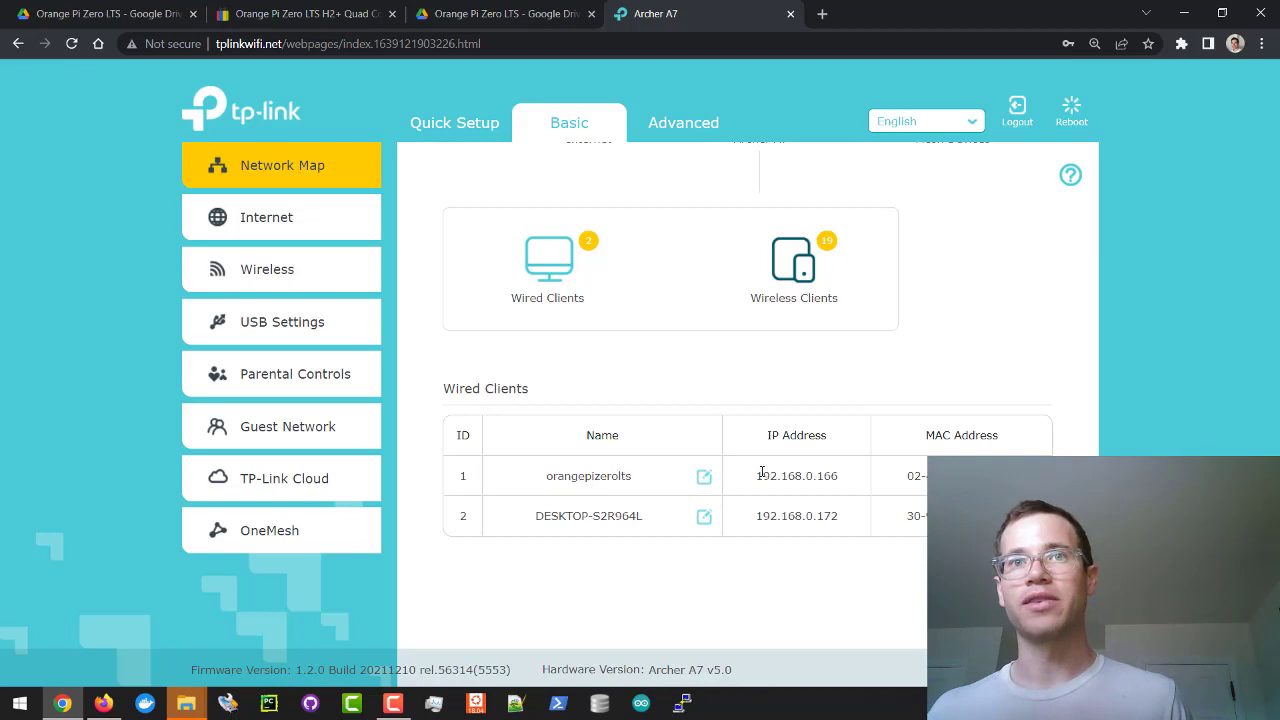
{"action": "left_click_drag", "start_coordinate": [757, 476], "coordinate": [836, 490]}
{"action": "key", "text": "ctrl+c"}
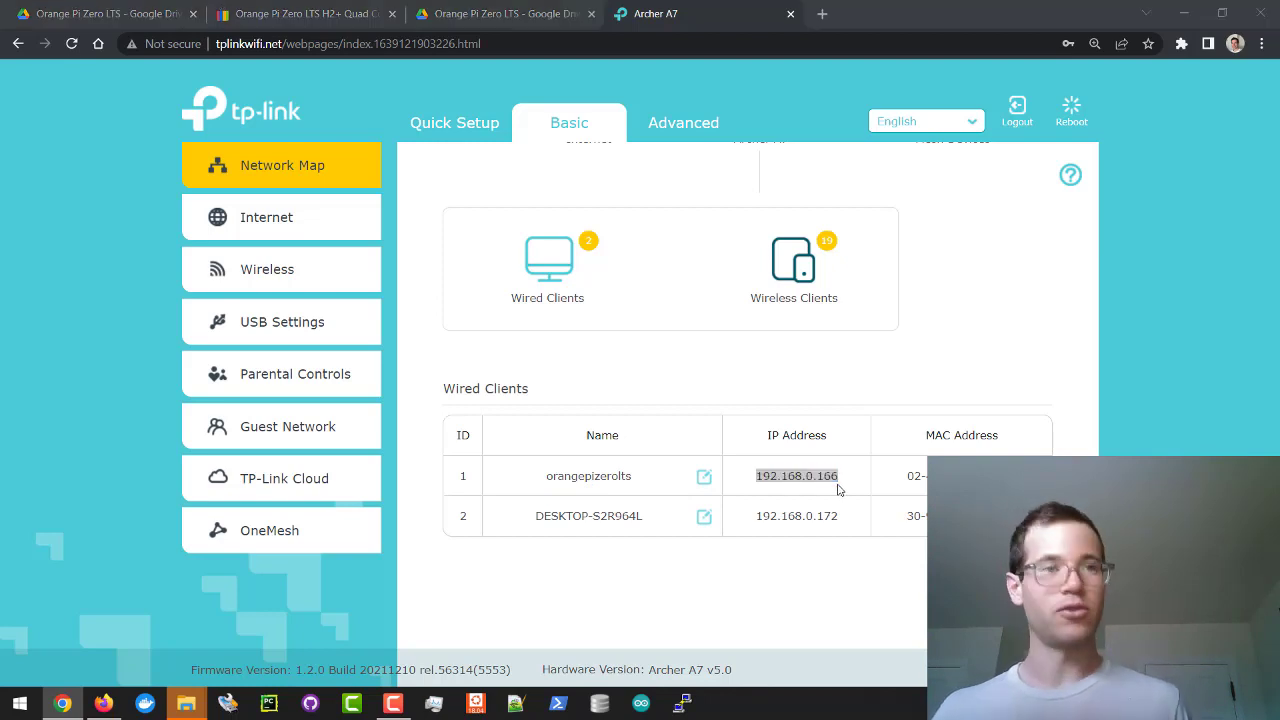
{"action": "key", "text": "super"}
{"action": "type", "text": "putty"}
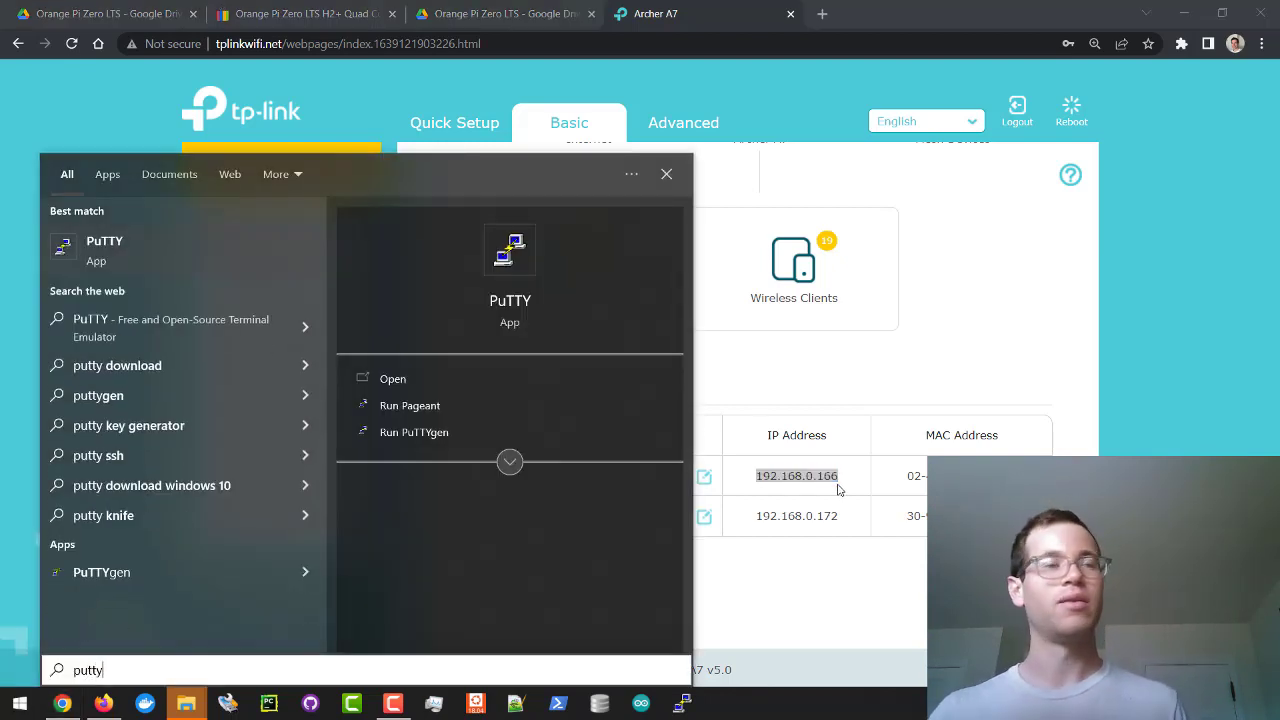
- Launch PuTTY, connect via SSH to 192.168.0.166, and accept the host key
{"action": "left_click", "coordinate": [242, 247]}
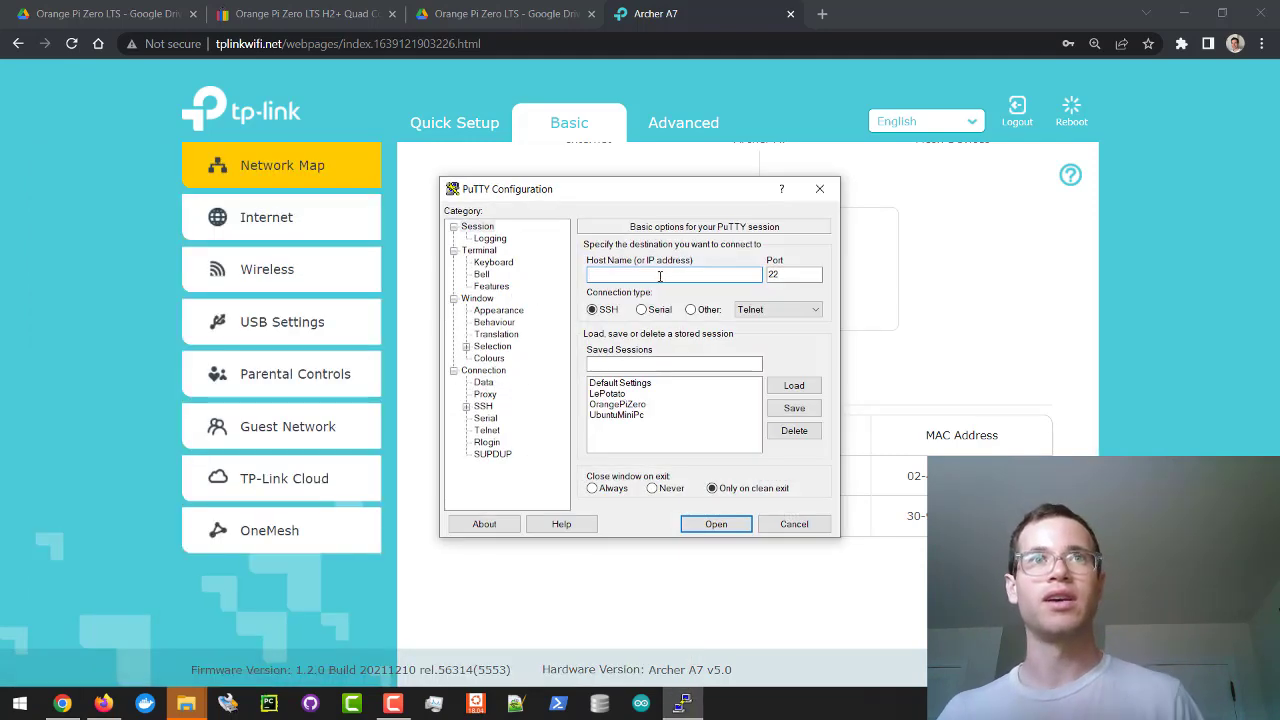
{"action": "key", "text": "ctrl+v"}
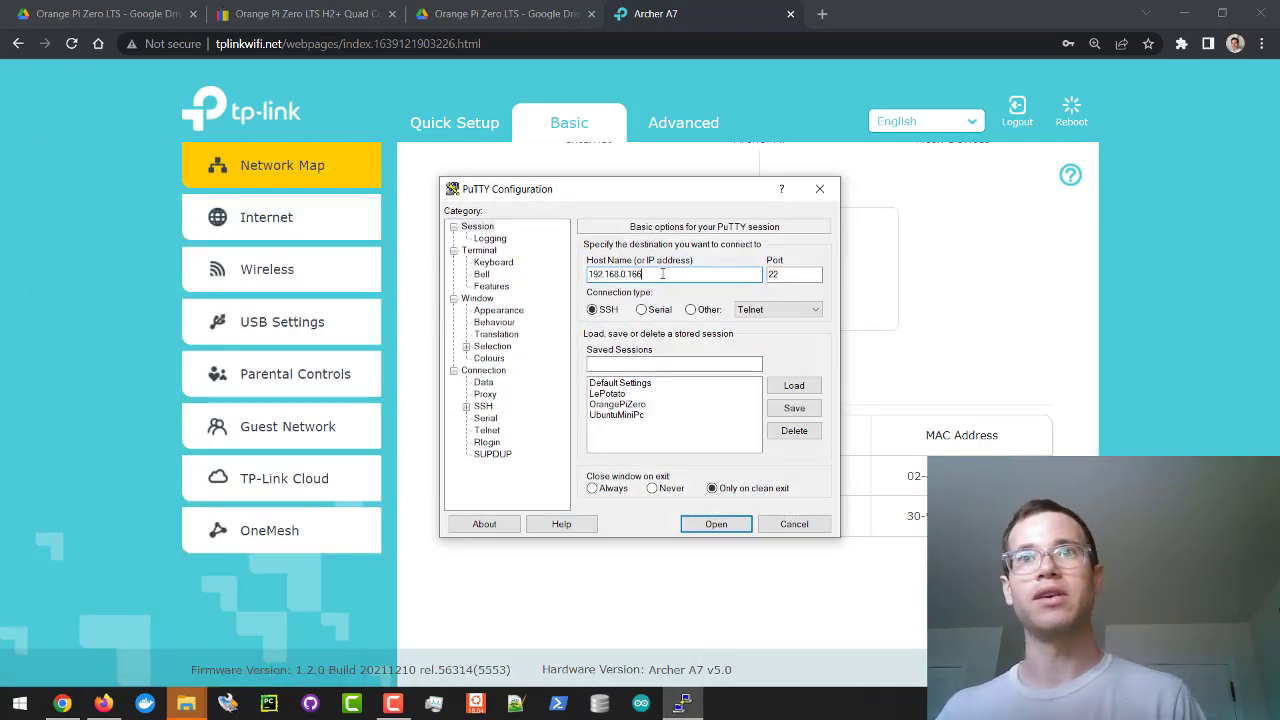
{"action": "left_click_drag", "start_coordinate": [670, 194], "coordinate": [540, 288]}
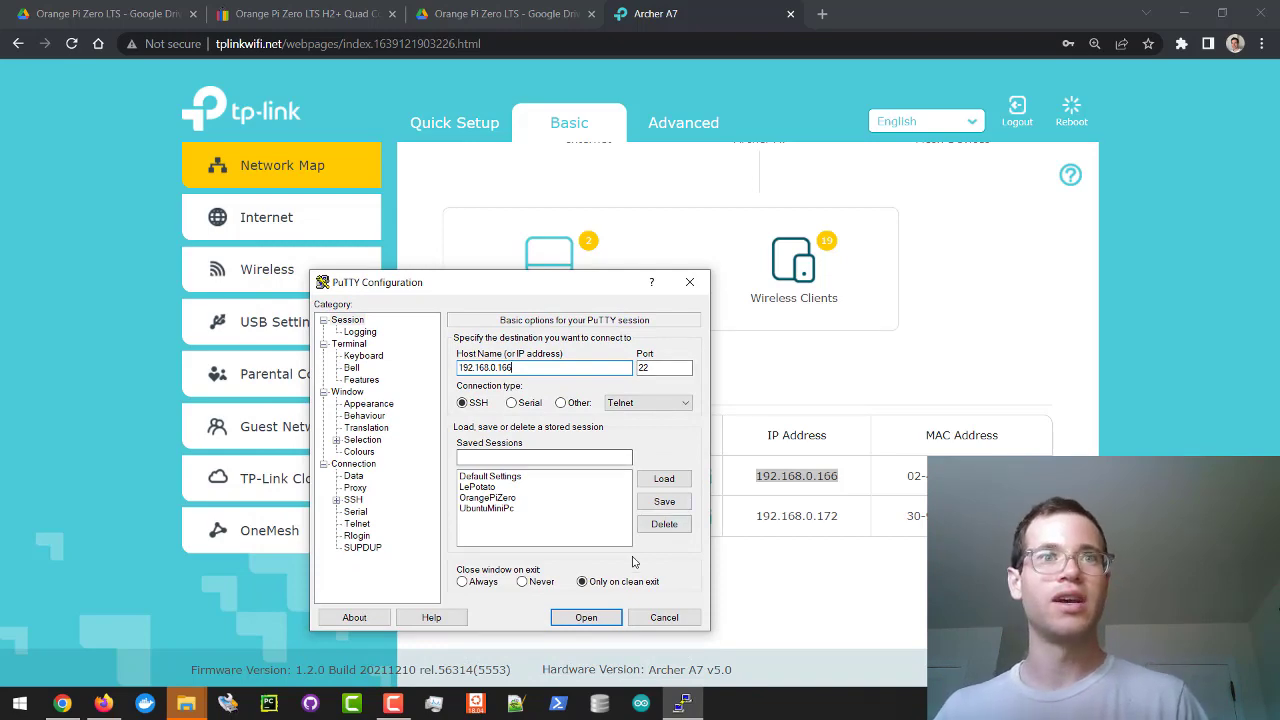
{"action": "left_click", "coordinate": [586, 617]}
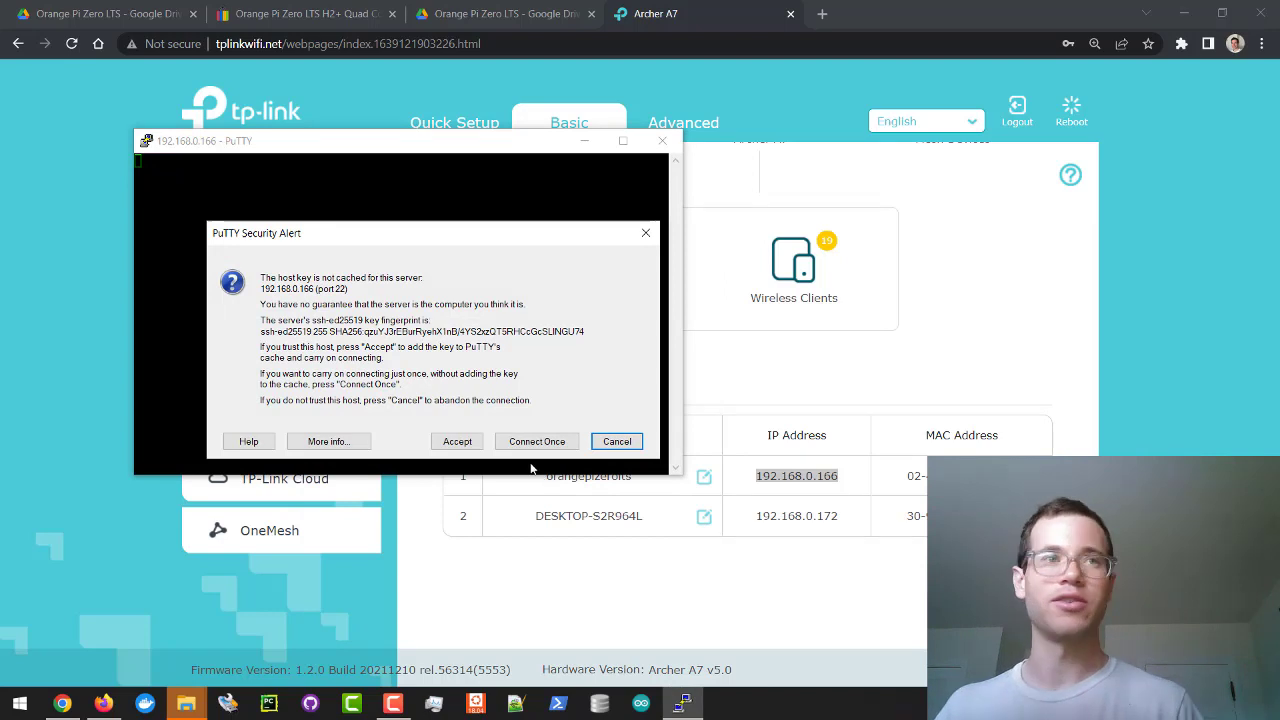
{"action": "left_click", "coordinate": [458, 442]}
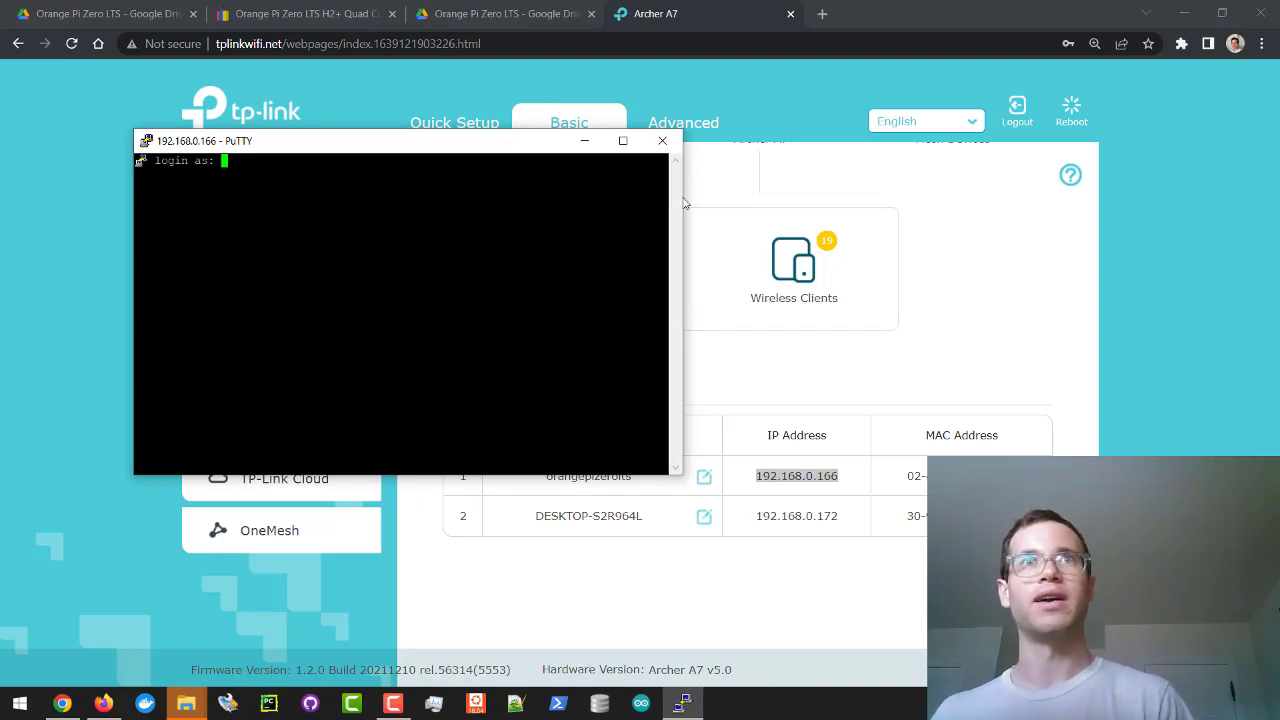
- Google 'orange pi ubuntu default credentials' and pick out the default username and password
{"action": "left_click", "coordinate": [822, 27]}
{"action": "left_click", "coordinate": [821, 20]}
{"action": "type", "text": "oran"}
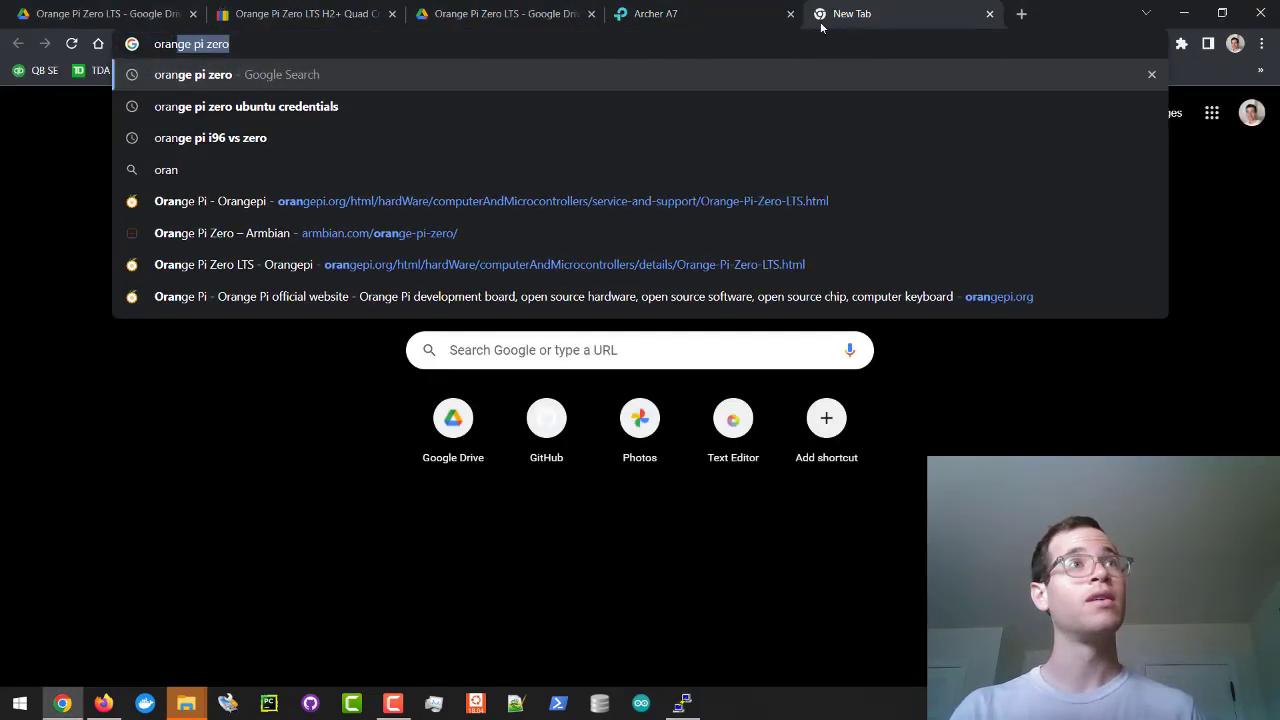
{"action": "type", "text": "ge pi zero un"}
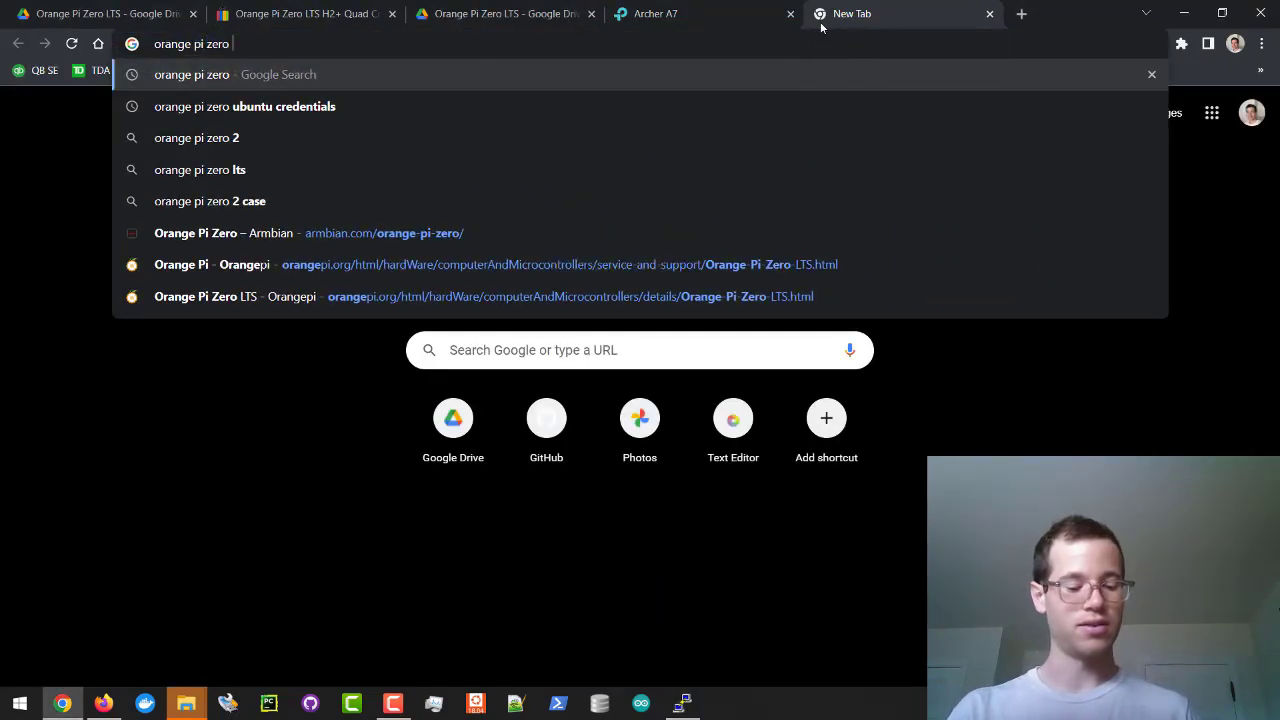
{"action": "key", "text": "BackSpace"}
{"action": "key", "text": "BackSpace"}
{"action": "key", "text": "BackSpace"}
{"action": "key", "text": "BackSpace"}
{"action": "key", "text": "BackSpace"}
{"action": "key", "text": "BackSpace"}
{"action": "key", "text": "BackSpace"}
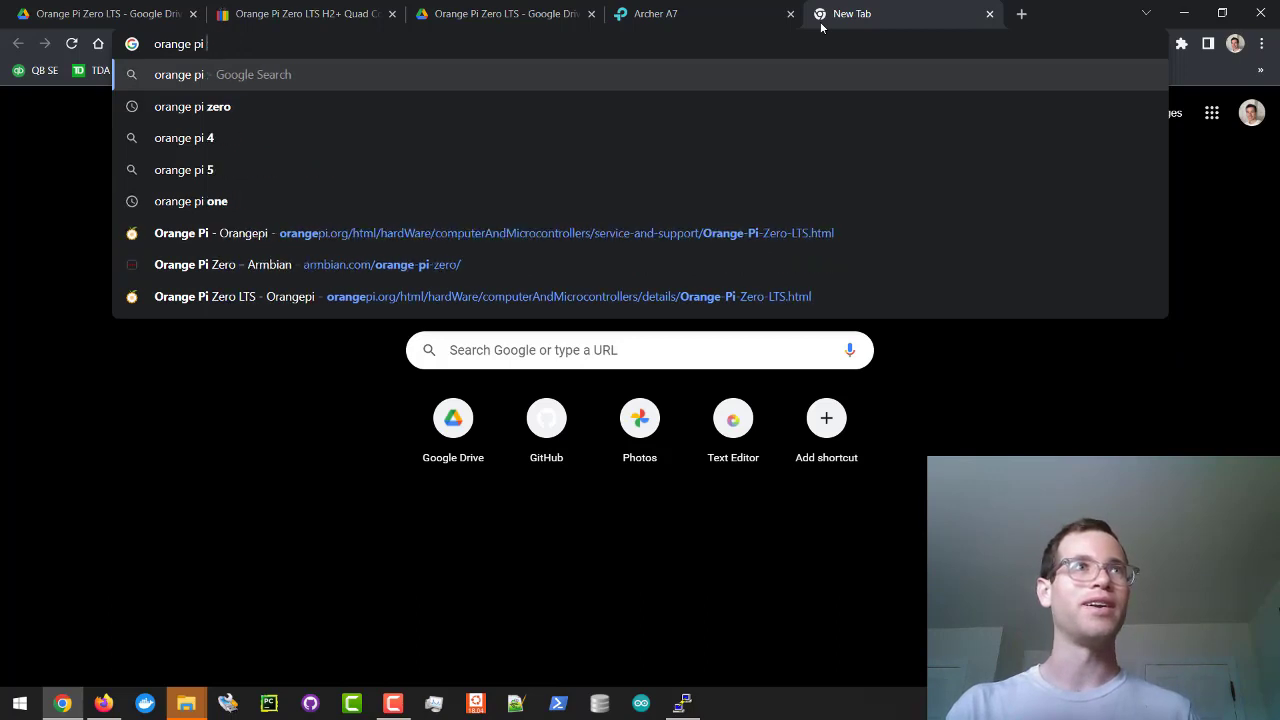
{"action": "type", "text": "ubuntu default"}
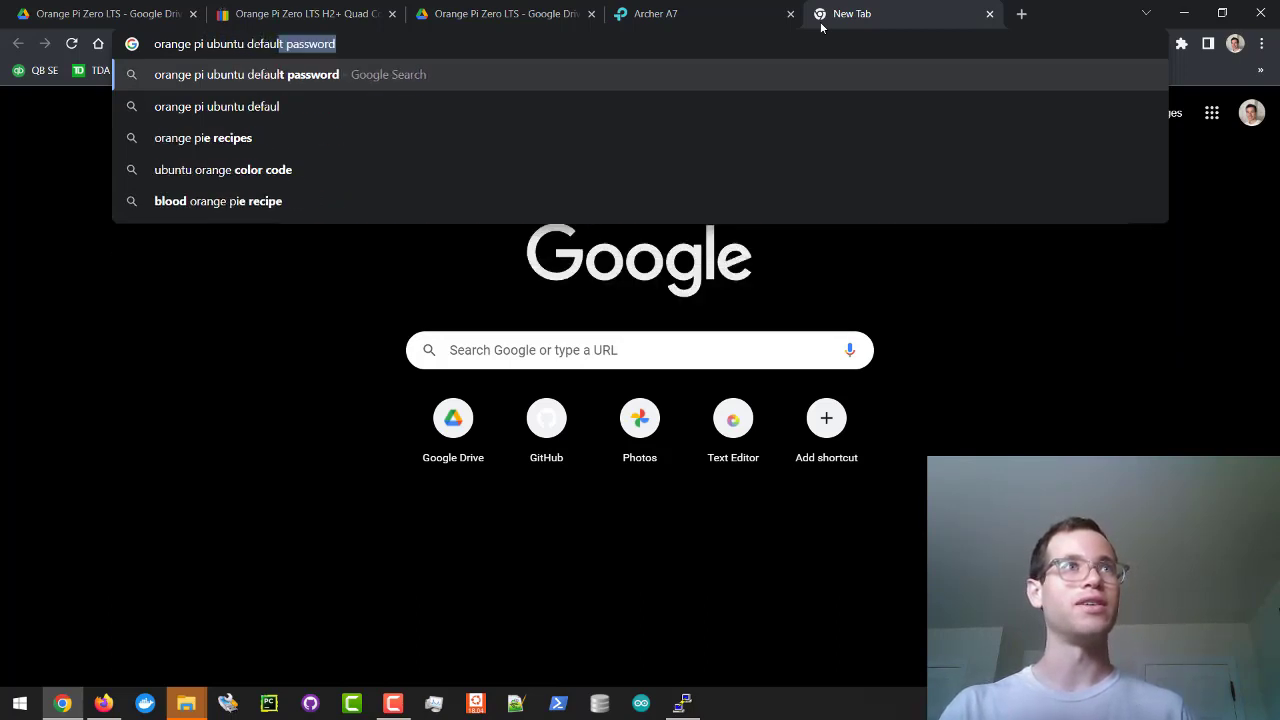
{"action": "type", "text": " credentials"}
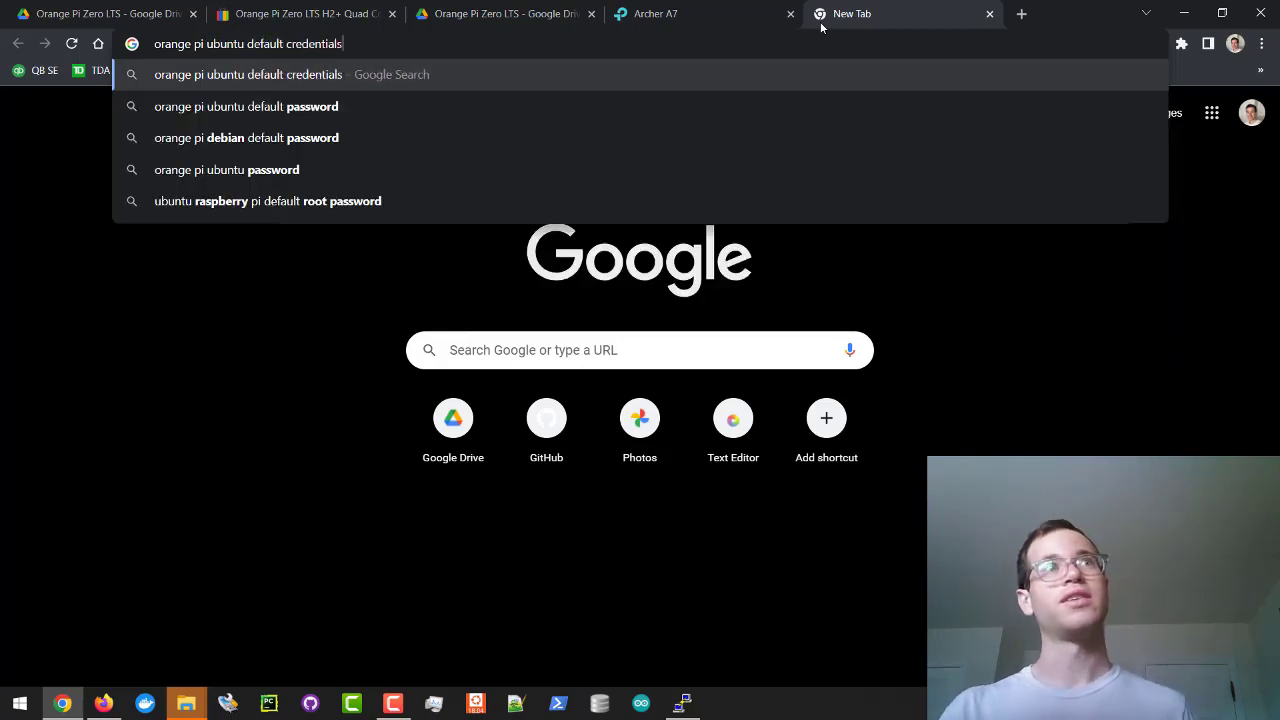
{"action": "key", "text": "Return"}
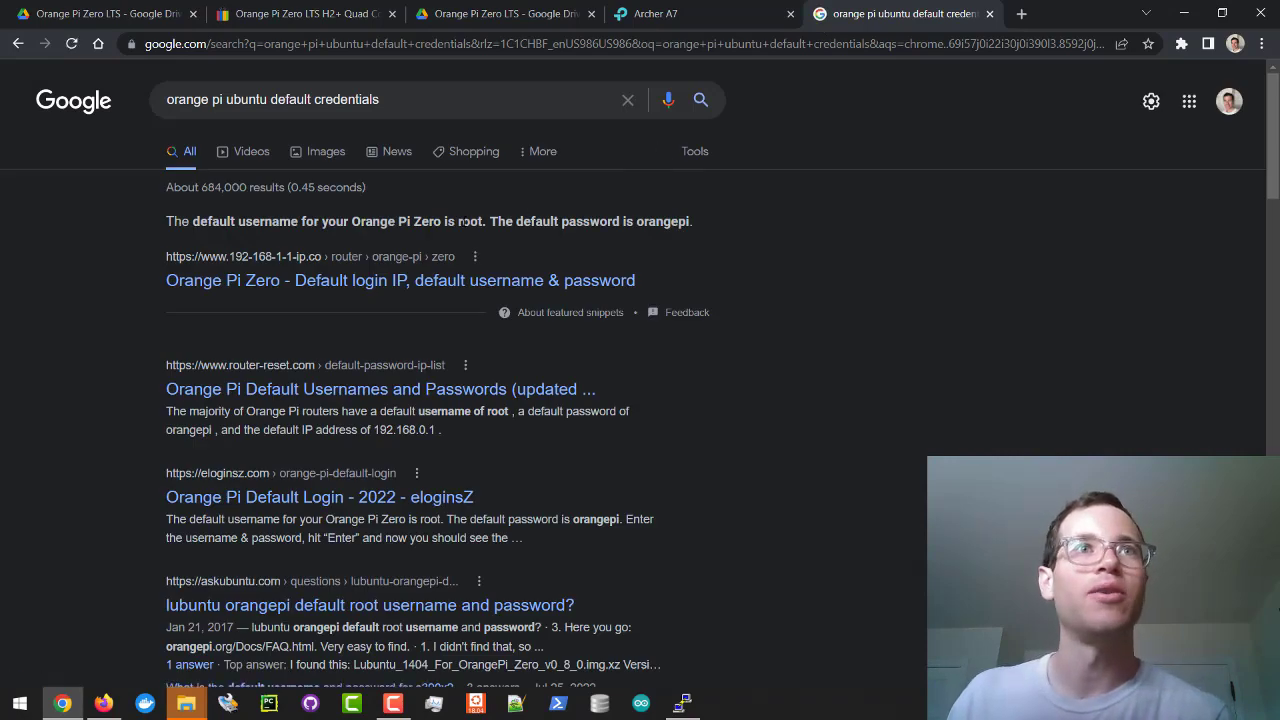
{"action": "double_click", "coordinate": [470, 221]}
{"action": "double_click", "coordinate": [662, 221]}
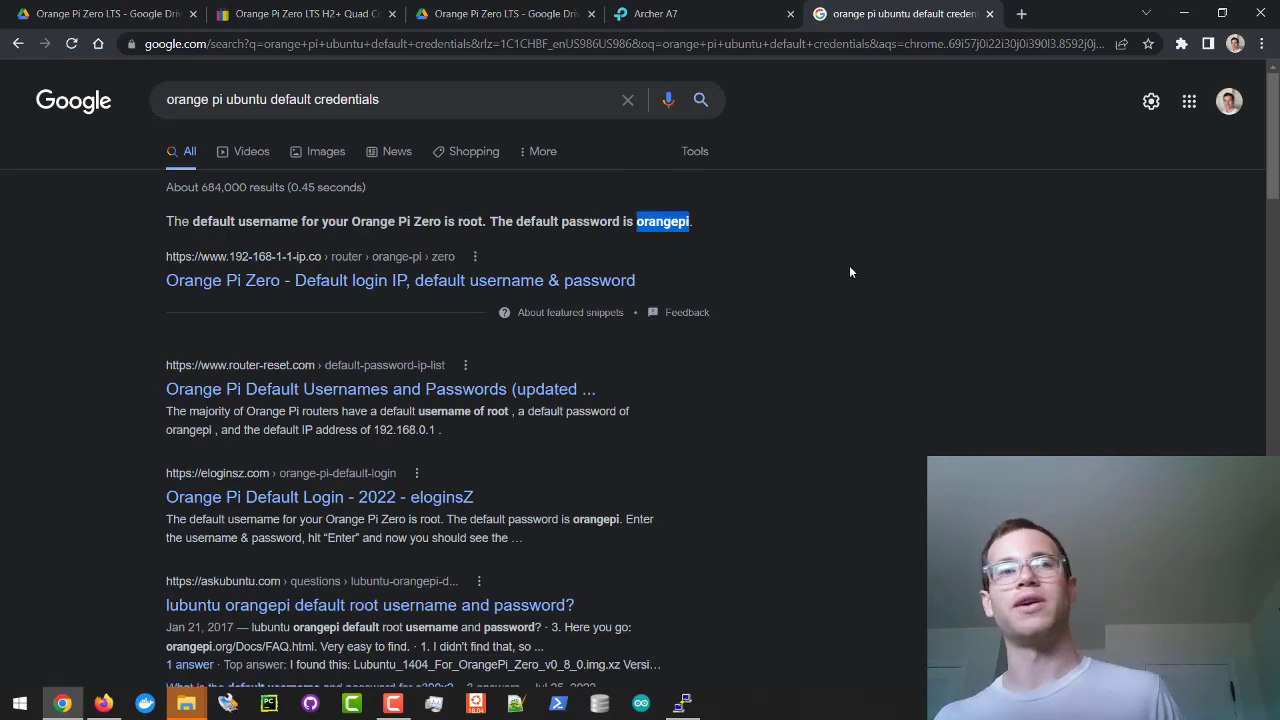
{"action": "key", "text": "alt+Tab"}
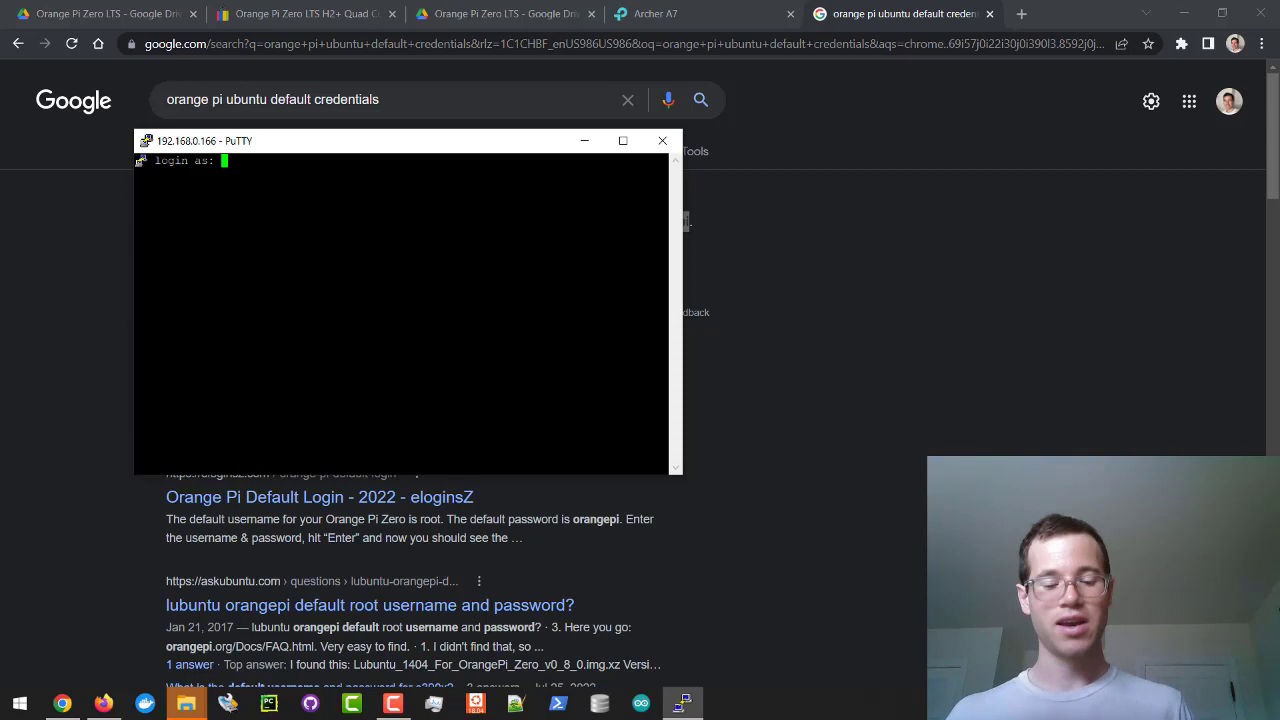
- Log in to the Orange Pi as root using the default password
{"action": "key", "text": "alt+Tab"}
{"action": "key", "text": "shift+Up"}
{"action": "key", "text": "shift+Up"}
{"action": "key", "text": "alt+Tab"}
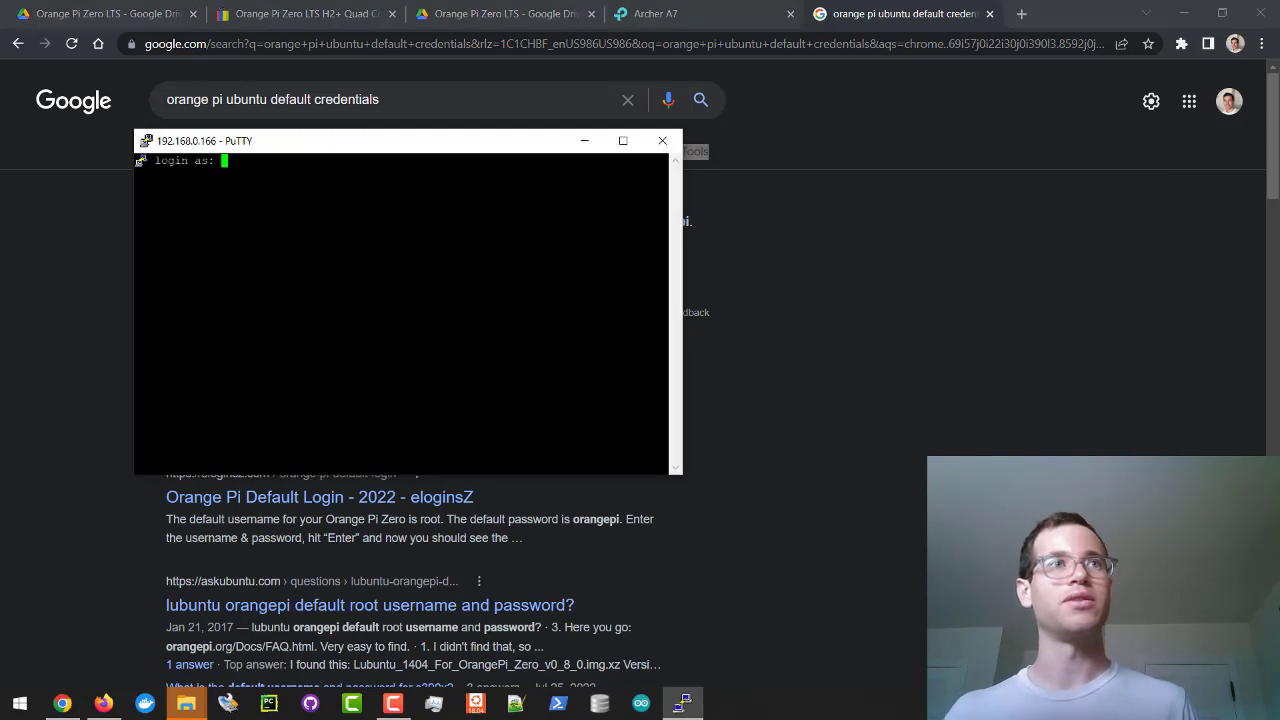
{"action": "type", "text": "root"}
{"action": "key", "text": "Return"}
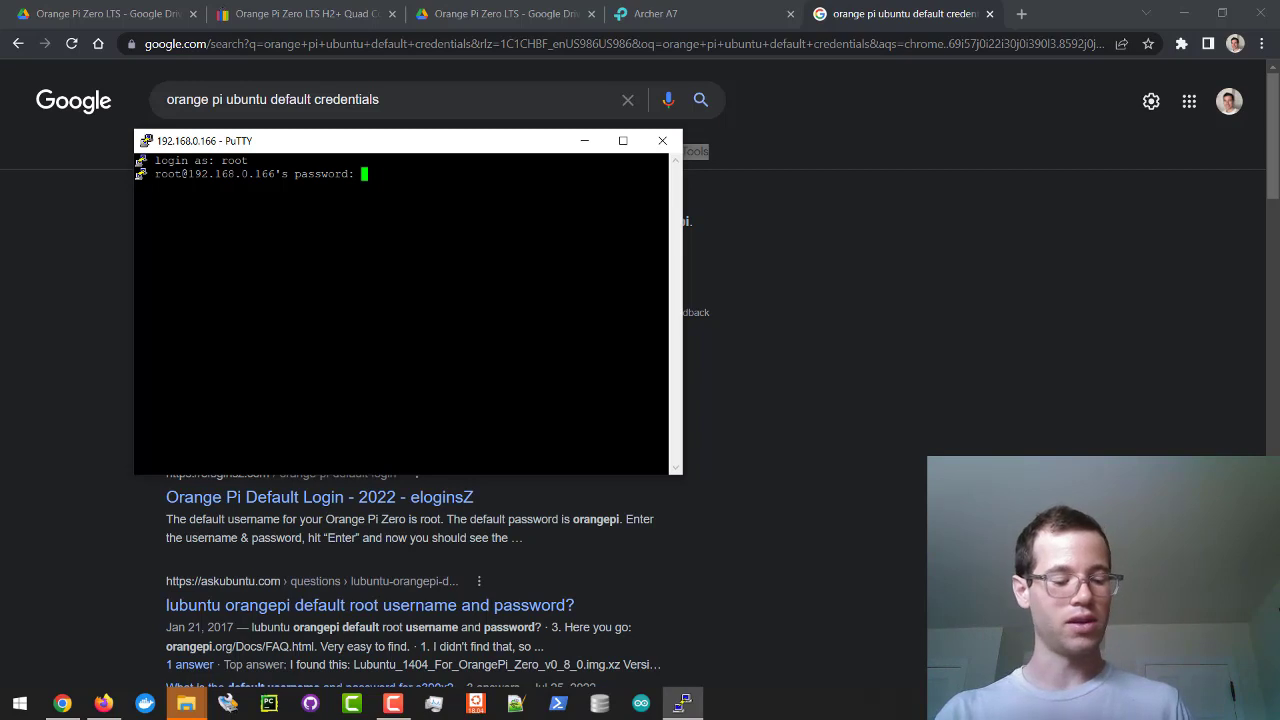
{"action": "key", "text": "Return"}
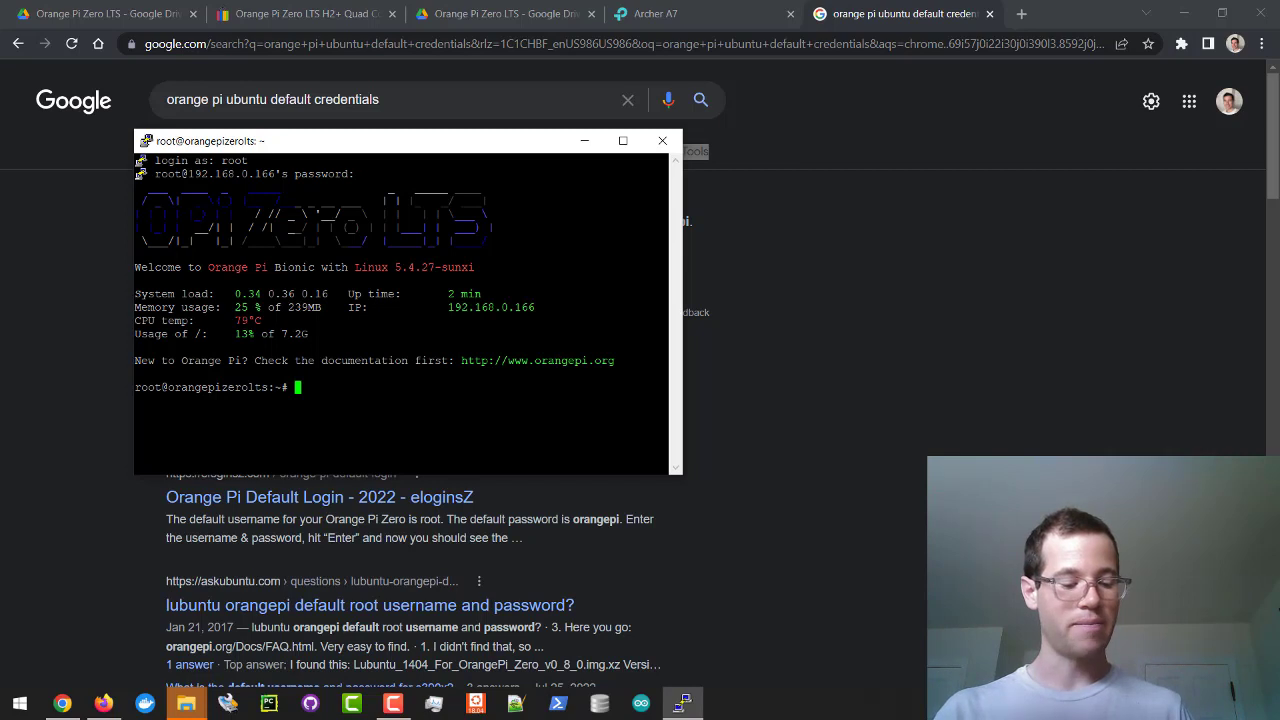
- Run apt-get update as root to fetch bionic package indexes from the tuna mirror
{"action": "type", "text": "apt-get updat"}
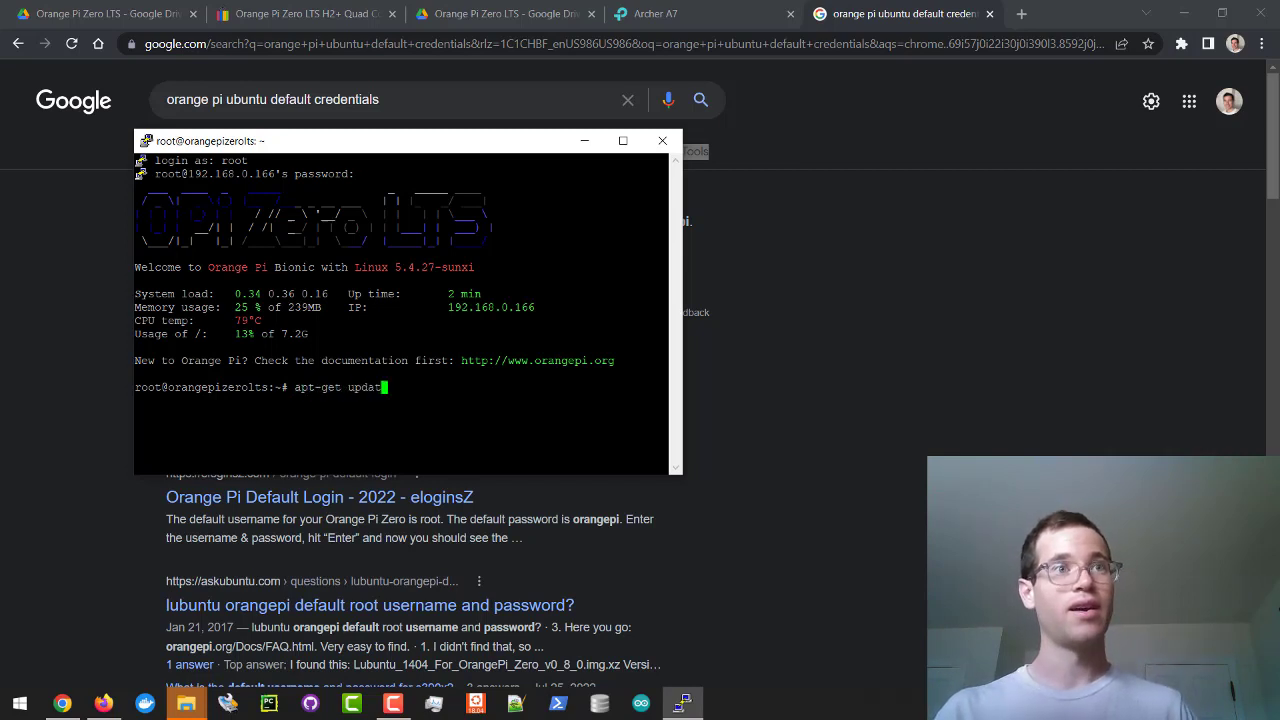
{"action": "type", "text": "e"}
{"action": "key", "text": "Return"}
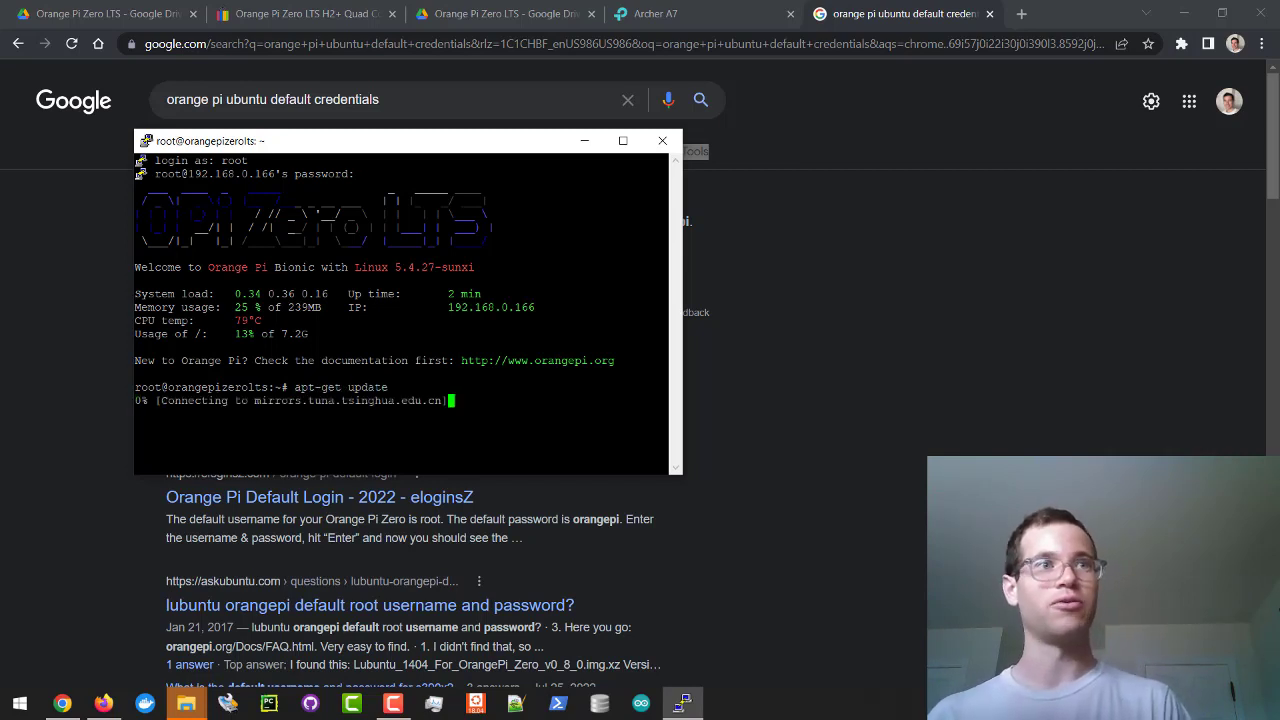